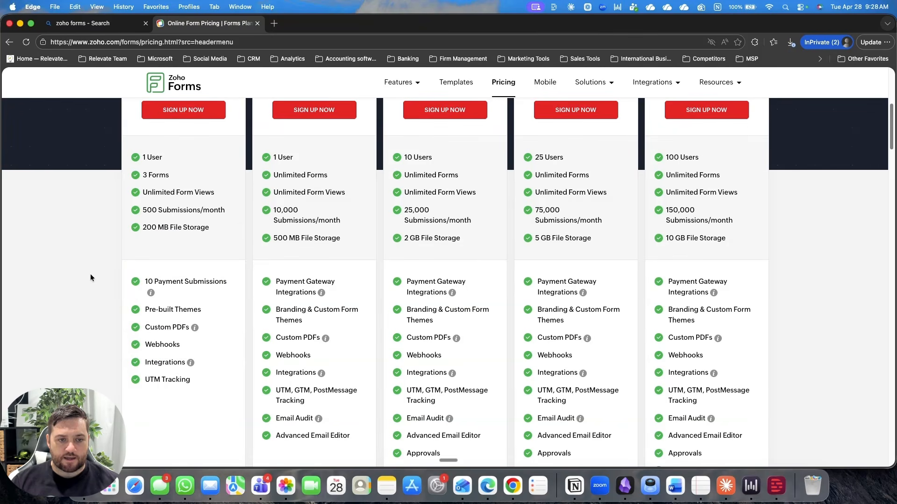
Step: Examine the Free and Basic pricing plans, including the details on payment submissions, custom PDFs and payment gateway integrations
{"action": "mouse_move", "coordinate": [168, 283]}
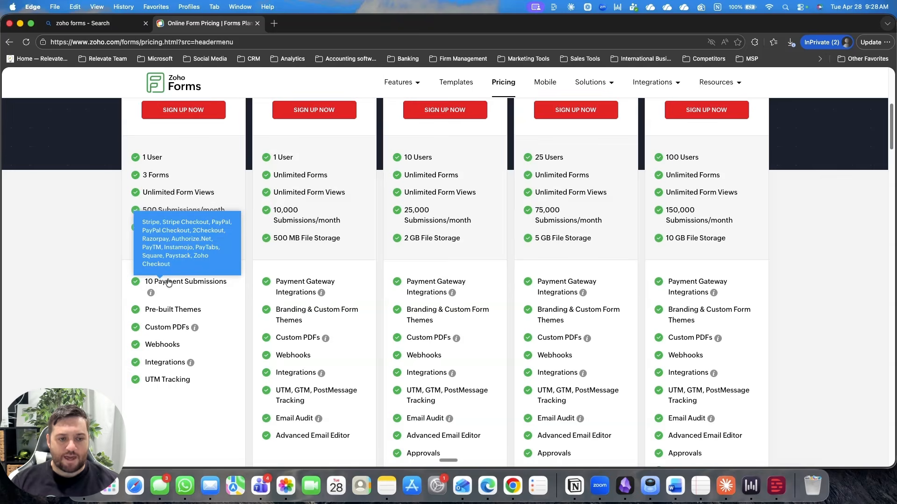
{"action": "scroll", "coordinate": [301, 296], "scroll_direction": "up", "scroll_amount": 4}
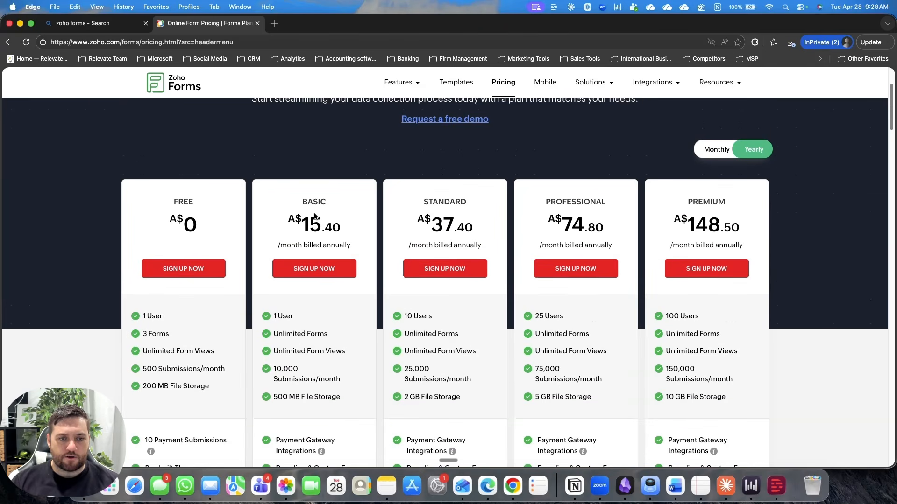
{"action": "scroll", "coordinate": [343, 287], "scroll_direction": "down", "scroll_amount": 5}
{"action": "mouse_move", "coordinate": [296, 286]}
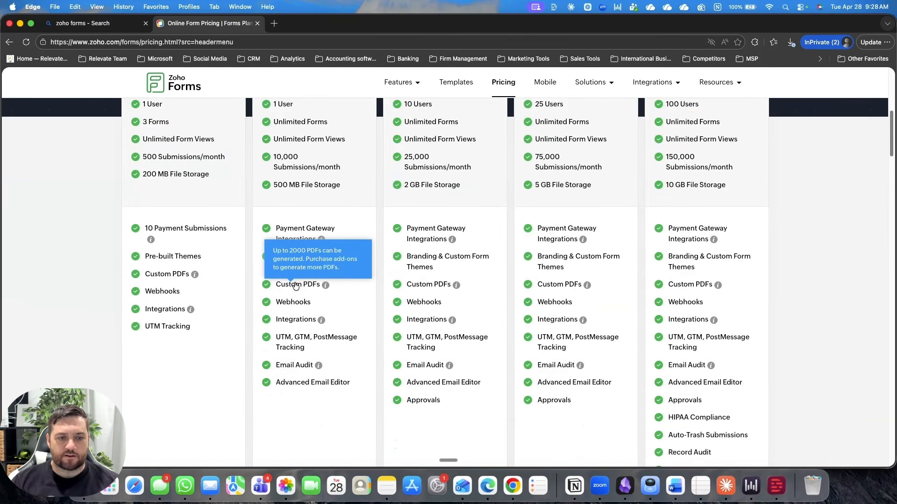
{"action": "mouse_move", "coordinate": [353, 233]}
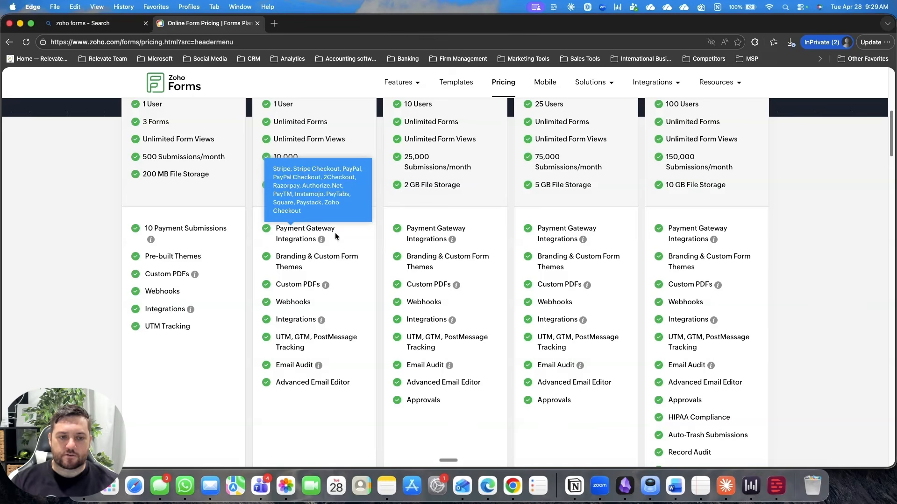
{"action": "scroll", "coordinate": [336, 233], "scroll_direction": "up", "scroll_amount": 7}
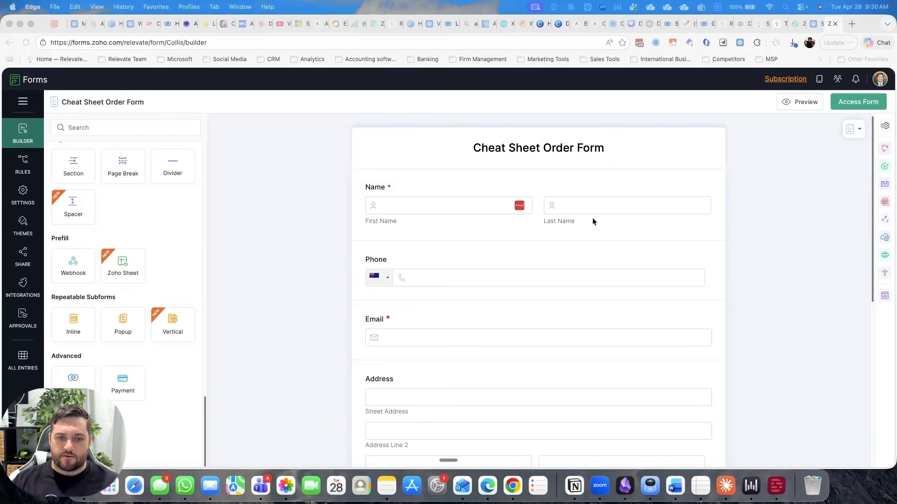
Step: In the order form's Address field properties, make Street Address, City, State/Region/Province, Postal / Zip Code and Country mandatory
{"action": "scroll", "coordinate": [593, 218], "scroll_direction": "down", "scroll_amount": 1}
{"action": "scroll", "coordinate": [576, 266], "scroll_direction": "down", "scroll_amount": 5}
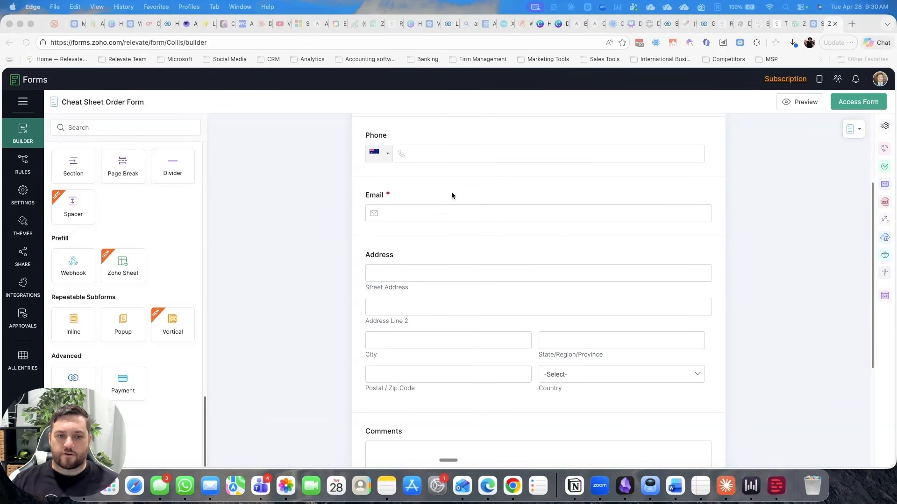
{"action": "scroll", "coordinate": [510, 256], "scroll_direction": "down", "scroll_amount": 2}
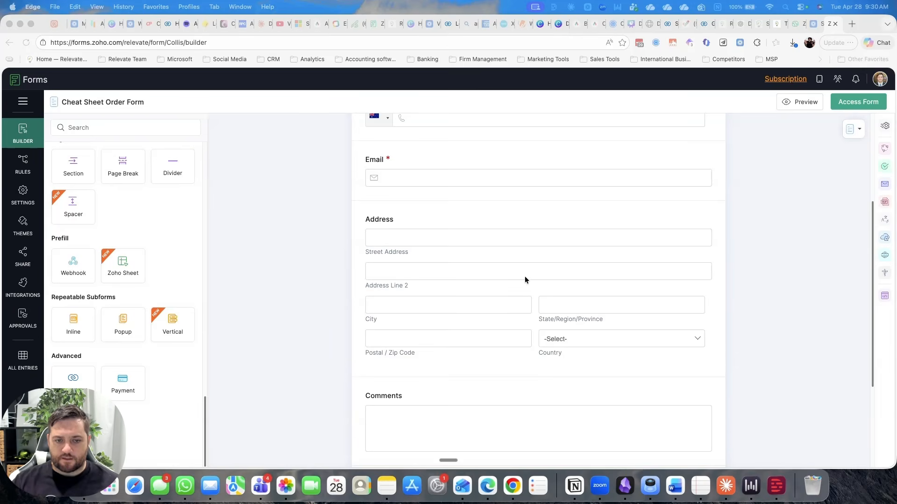
{"action": "scroll", "coordinate": [525, 280], "scroll_direction": "down", "scroll_amount": 2}
{"action": "left_click", "coordinate": [500, 183]}
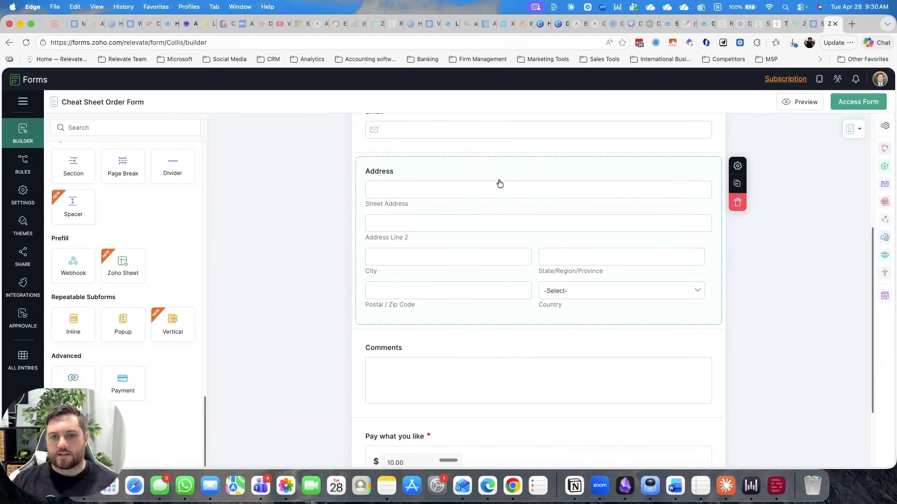
{"action": "left_click", "coordinate": [543, 173]}
{"action": "scroll", "coordinate": [691, 313], "scroll_direction": "down", "scroll_amount": 1}
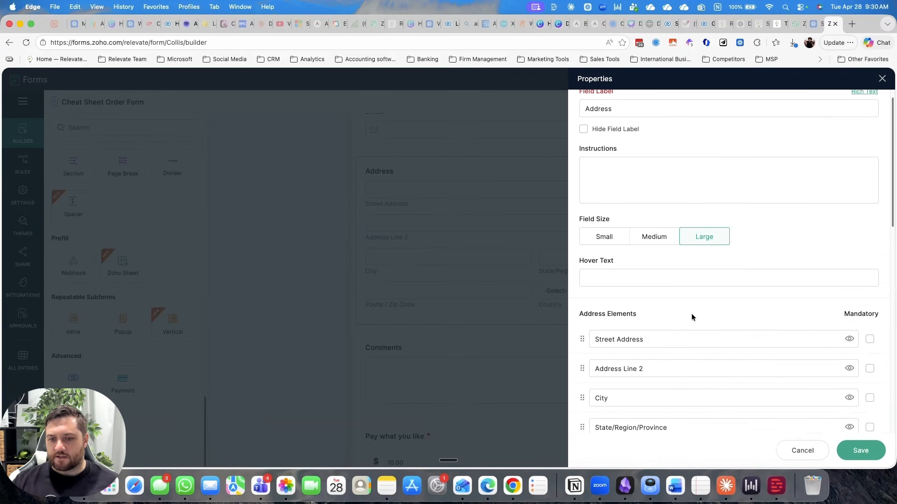
{"action": "scroll", "coordinate": [691, 317], "scroll_direction": "down", "scroll_amount": 3}
{"action": "left_click", "coordinate": [869, 220]}
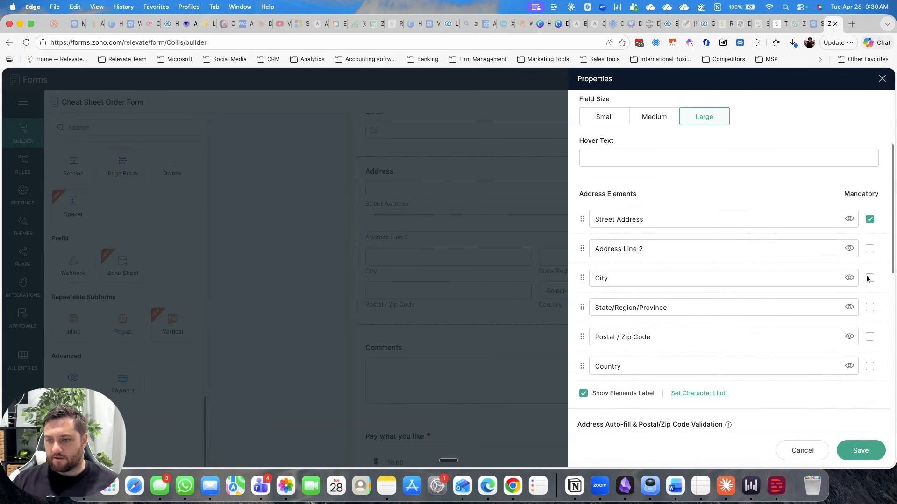
{"action": "left_click", "coordinate": [870, 308]}
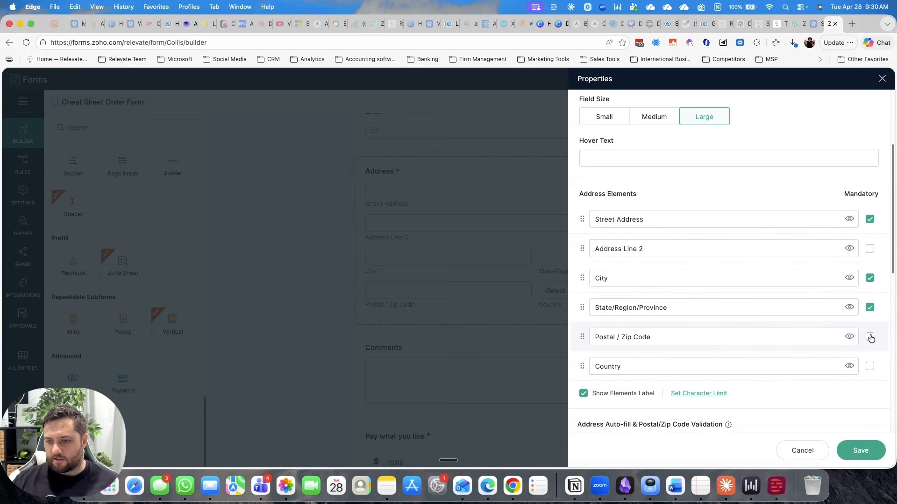
{"action": "left_click", "coordinate": [869, 337]}
{"action": "left_click", "coordinate": [869, 366]}
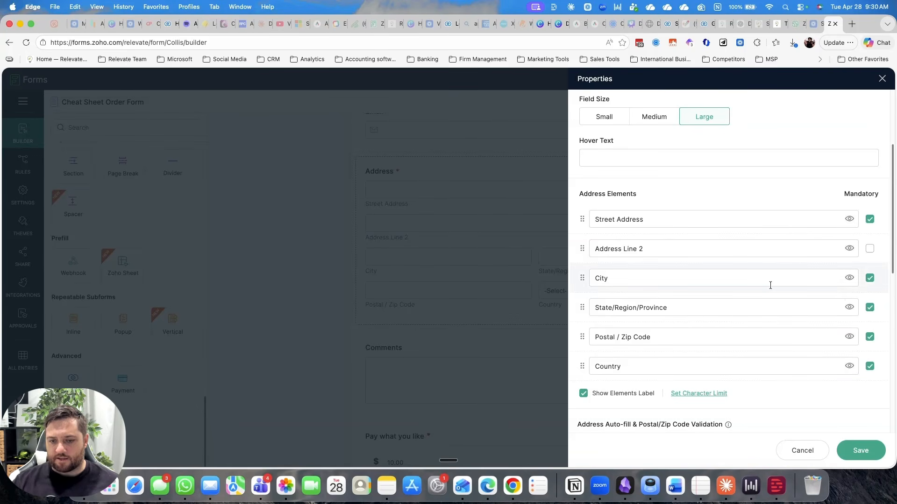
Step: Set the Address field to auto-fill through Zoho Maps based on Street Address, and save the field properties
{"action": "scroll", "coordinate": [744, 380], "scroll_direction": "down", "scroll_amount": 10}
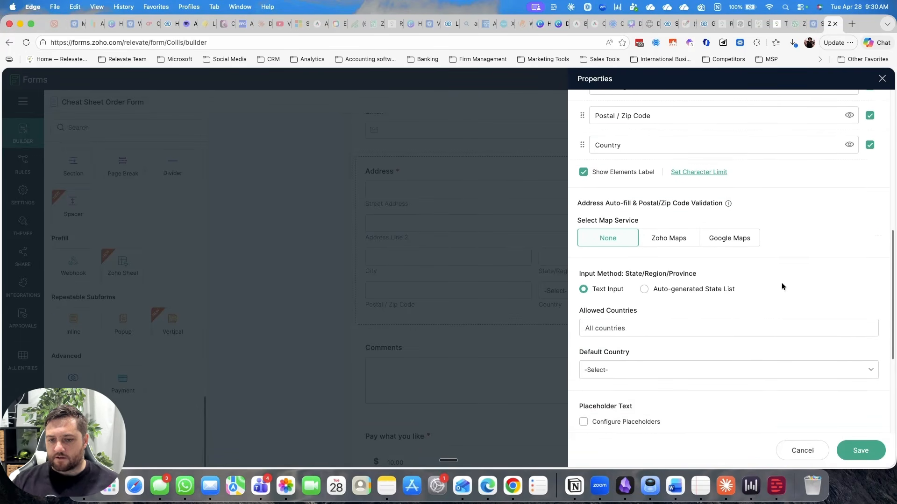
{"action": "scroll", "coordinate": [783, 287], "scroll_direction": "down", "scroll_amount": 3}
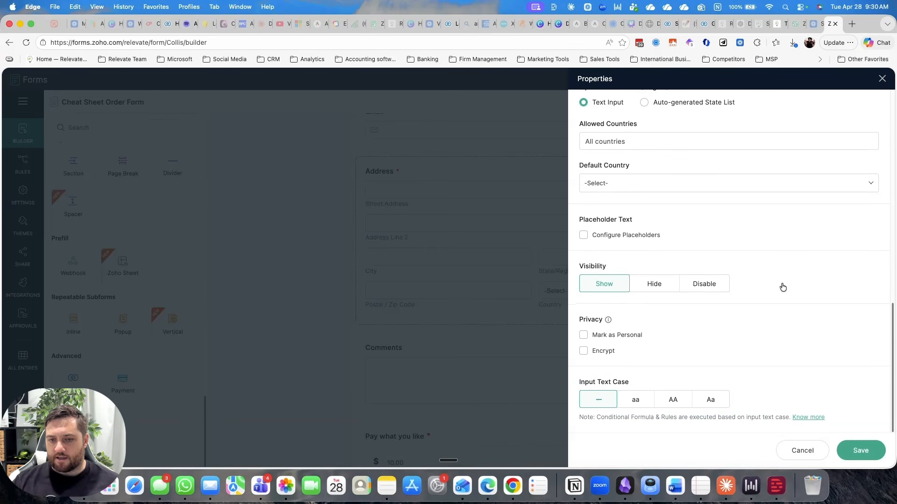
{"action": "scroll", "coordinate": [782, 286], "scroll_direction": "up", "scroll_amount": 3}
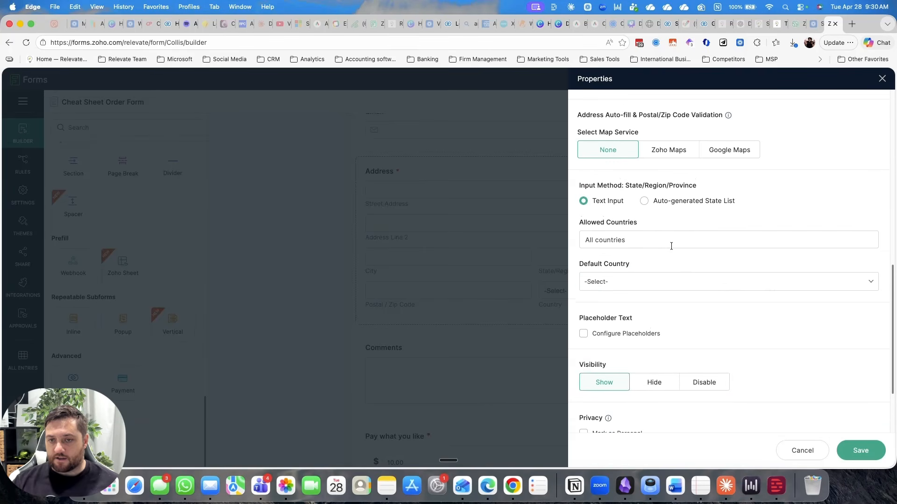
{"action": "scroll", "coordinate": [735, 259], "scroll_direction": "up", "scroll_amount": 2}
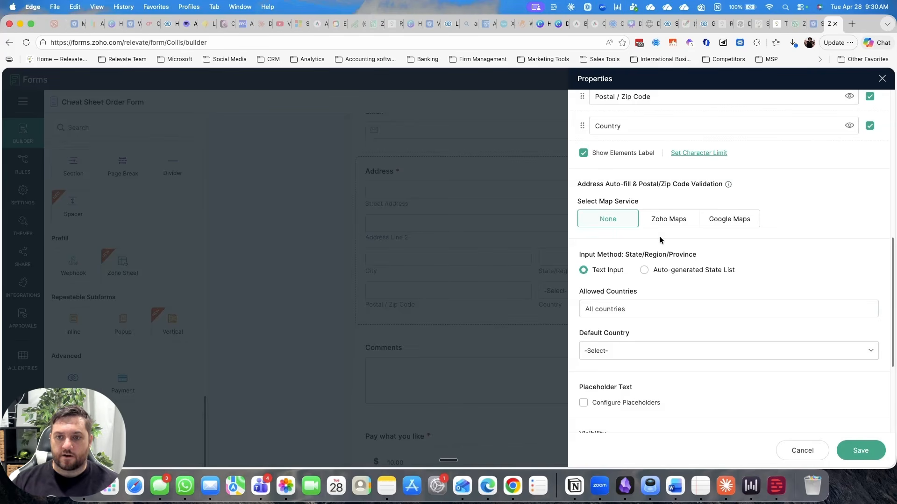
{"action": "left_click", "coordinate": [668, 220]}
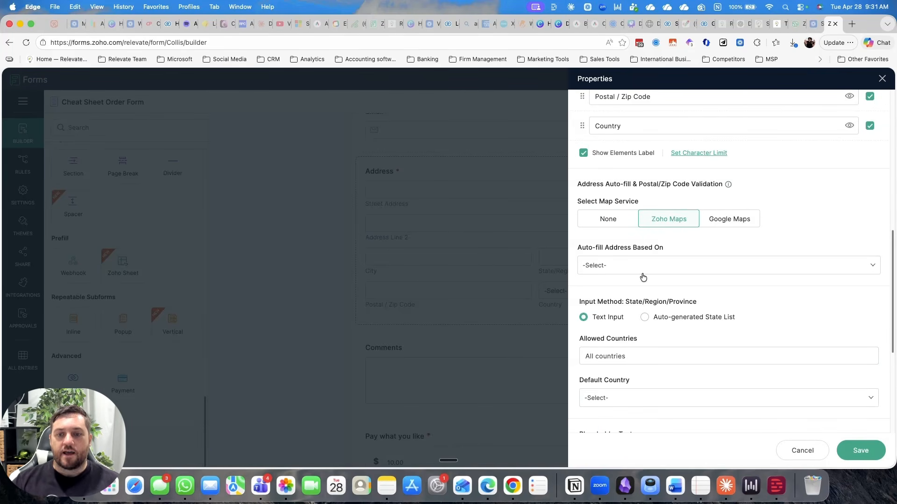
{"action": "left_click", "coordinate": [665, 266]}
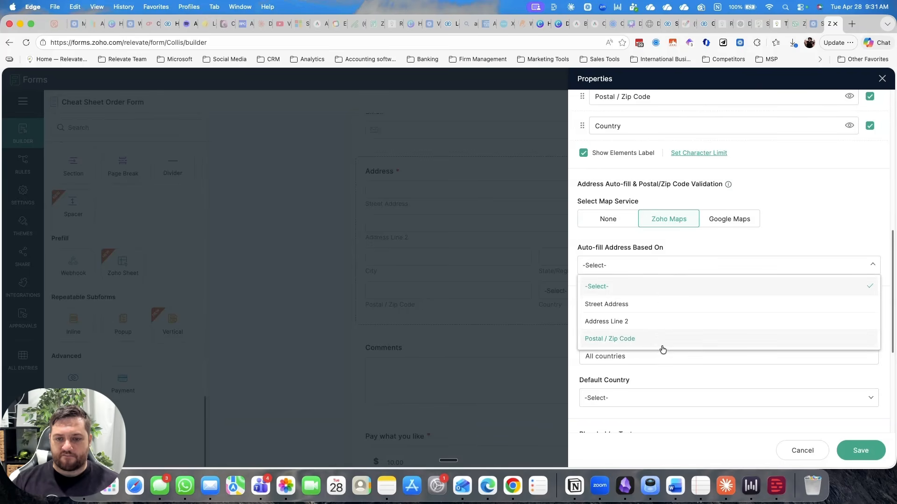
{"action": "left_click", "coordinate": [656, 305]}
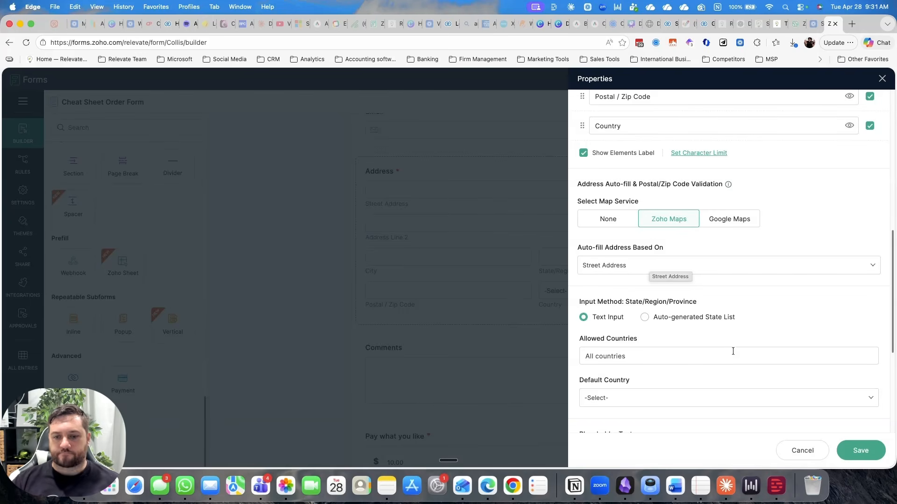
{"action": "scroll", "coordinate": [733, 369], "scroll_direction": "down", "scroll_amount": 5}
{"action": "left_click", "coordinate": [857, 452]}
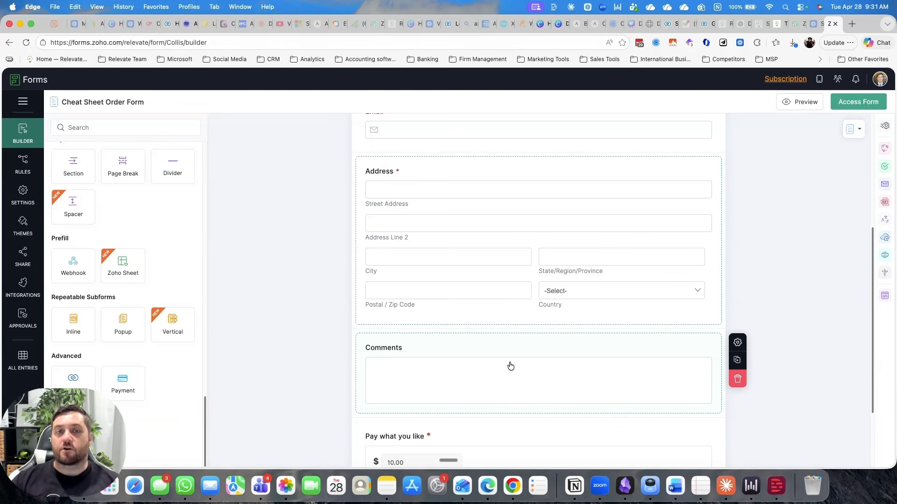
Step: Open the settings of the "Pay what you like" payment field and review the available integrated payment gateways
{"action": "scroll", "coordinate": [512, 366], "scroll_direction": "down", "scroll_amount": 3}
{"action": "scroll", "coordinate": [513, 367], "scroll_direction": "down", "scroll_amount": 2}
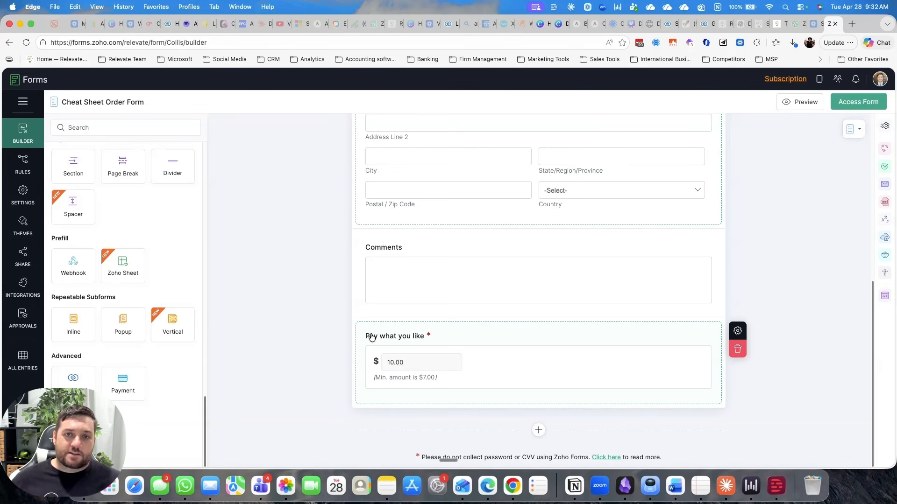
{"action": "left_click", "coordinate": [477, 330]}
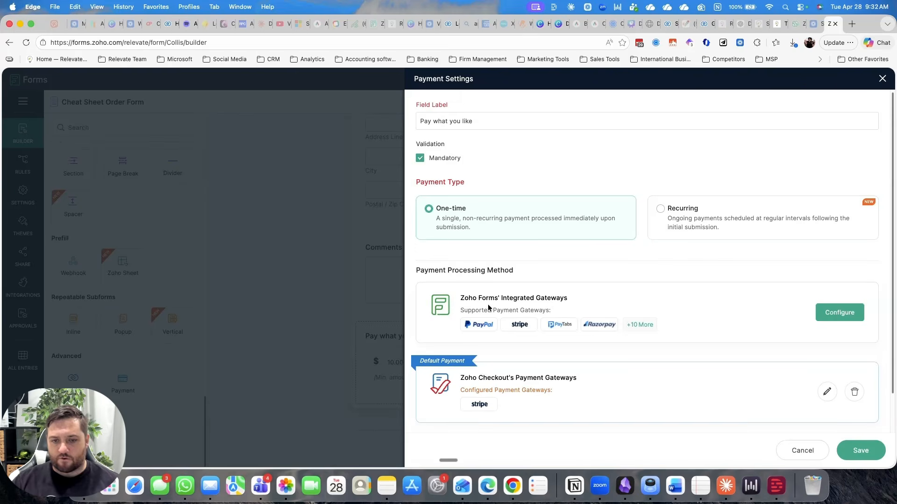
{"action": "left_click", "coordinate": [836, 318]}
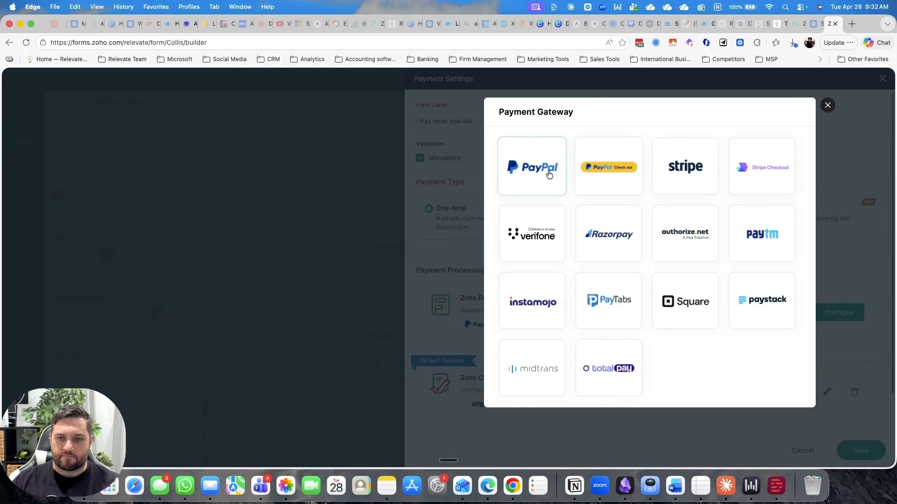
{"action": "left_click", "coordinate": [827, 105]}
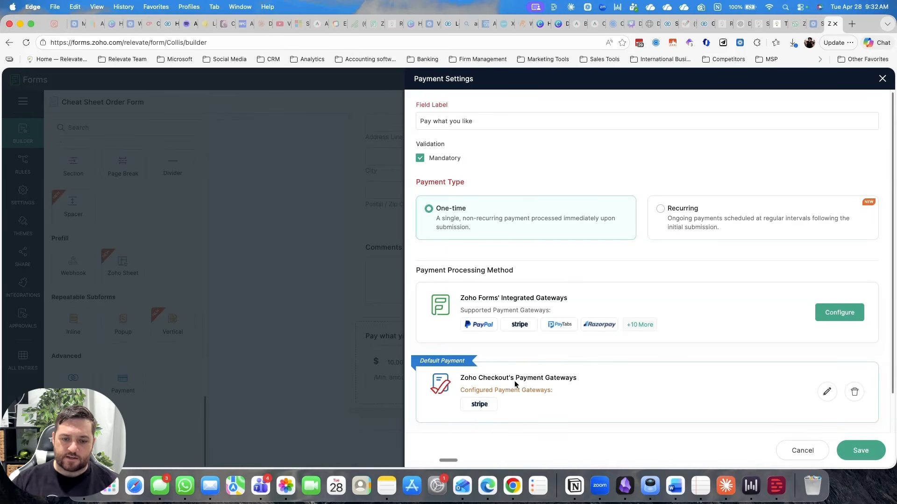
Step: Review the Zoho Checkout configuration, including payment amount type, gateway, currency, amount range and customer information mapping, and finish back in the form builder
{"action": "scroll", "coordinate": [514, 381], "scroll_direction": "down", "scroll_amount": 2}
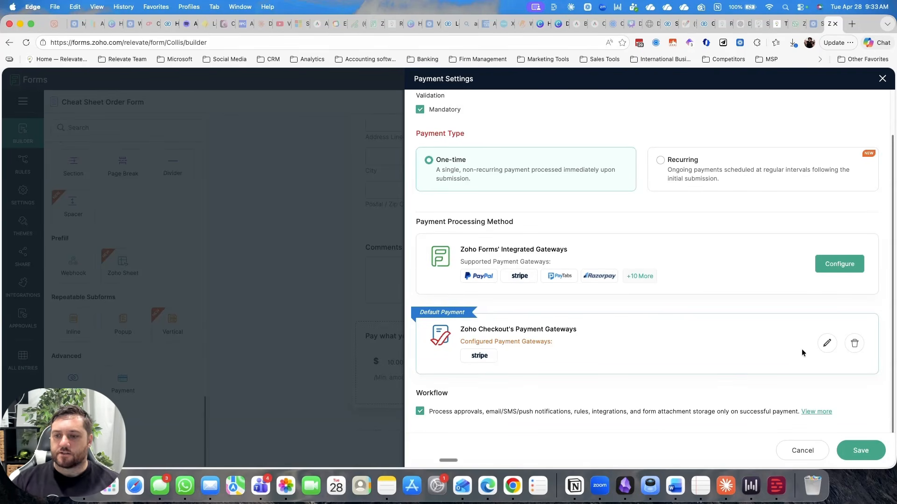
{"action": "left_click", "coordinate": [827, 343]}
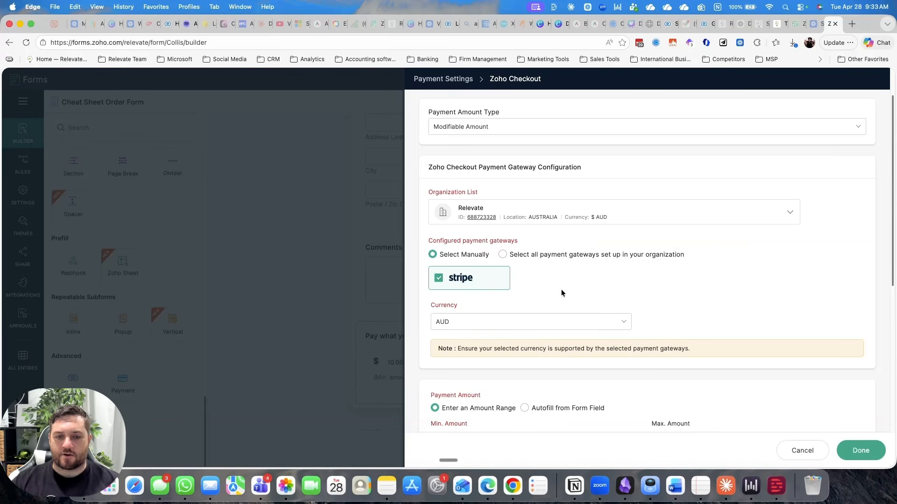
{"action": "scroll", "coordinate": [453, 323], "scroll_direction": "down", "scroll_amount": 1}
{"action": "scroll", "coordinate": [548, 302], "scroll_direction": "down", "scroll_amount": 5}
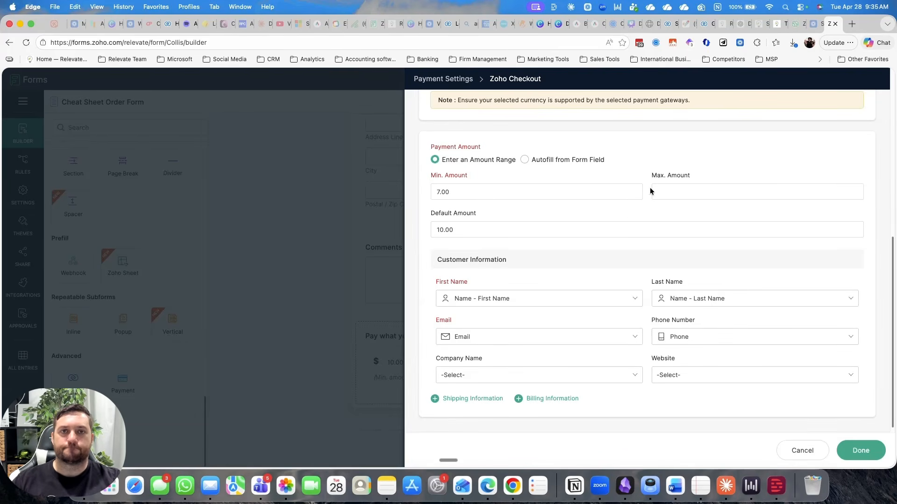
{"action": "scroll", "coordinate": [628, 217], "scroll_direction": "down", "scroll_amount": 1}
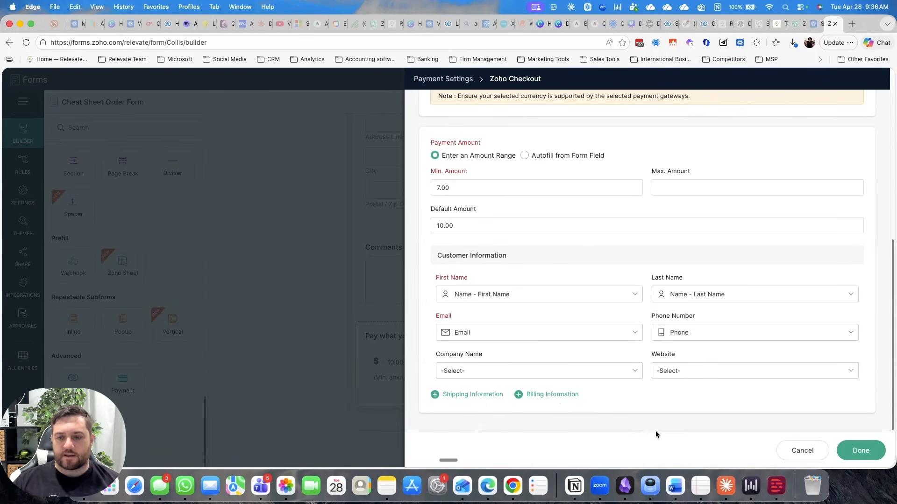
{"action": "left_click", "coordinate": [868, 455]}
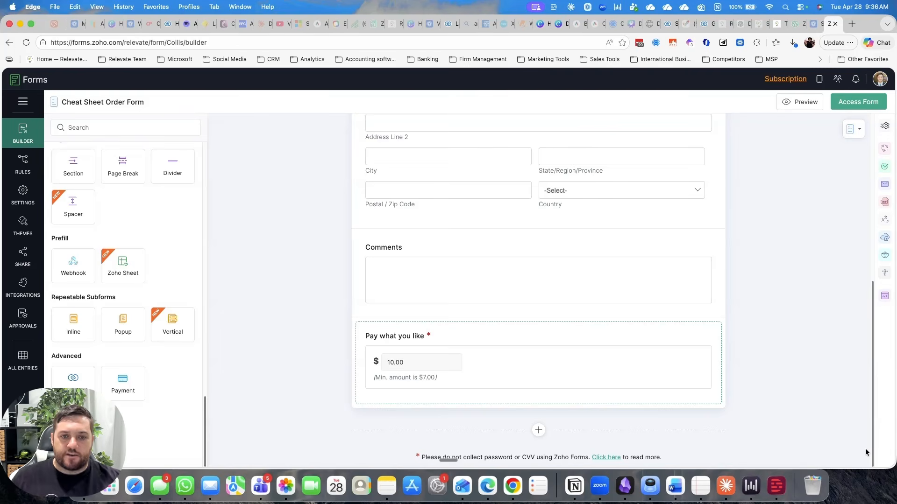
Step: Preview the Cheat Sheet Order Form with the pre-built Fit-n-fine theme and look through its fields
{"action": "left_click", "coordinate": [806, 102]}
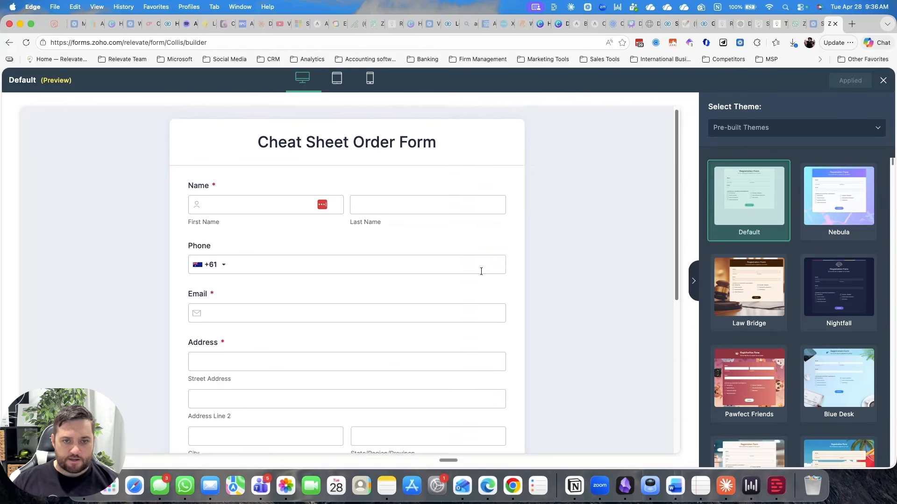
{"action": "scroll", "coordinate": [813, 303], "scroll_direction": "down", "scroll_amount": 7}
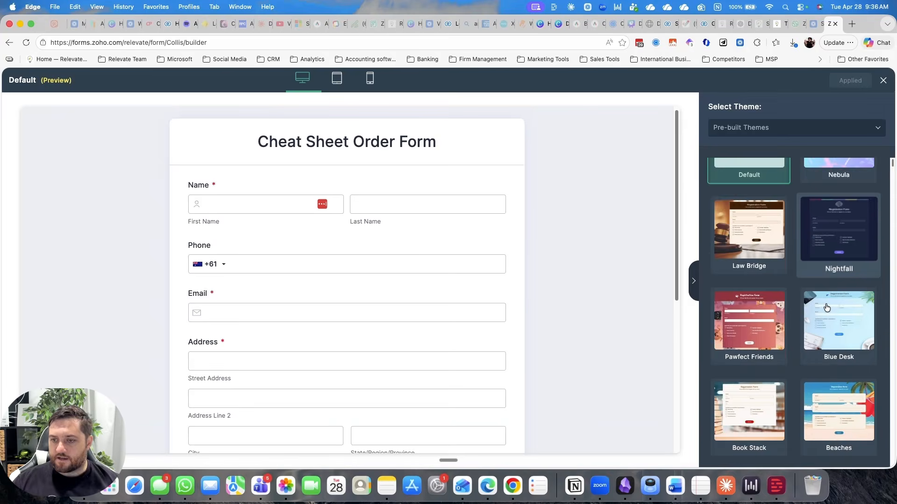
{"action": "scroll", "coordinate": [827, 307], "scroll_direction": "down", "scroll_amount": 5}
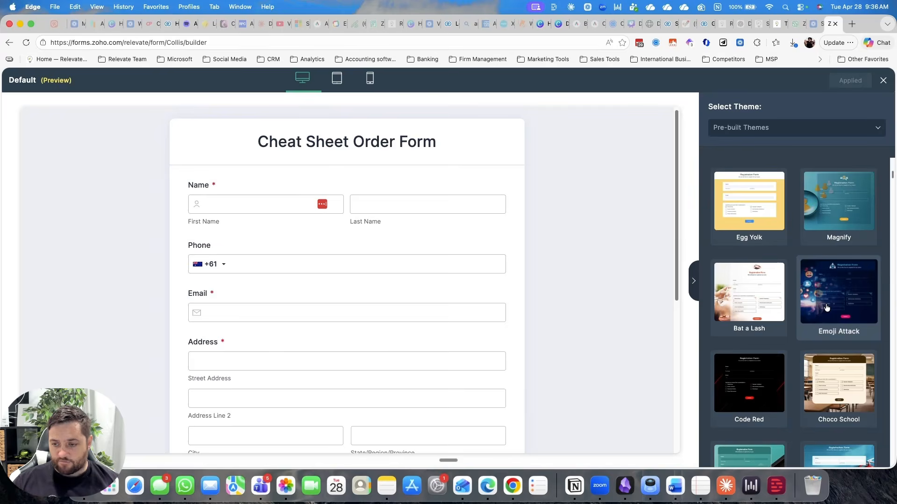
{"action": "scroll", "coordinate": [827, 307], "scroll_direction": "down", "scroll_amount": 20}
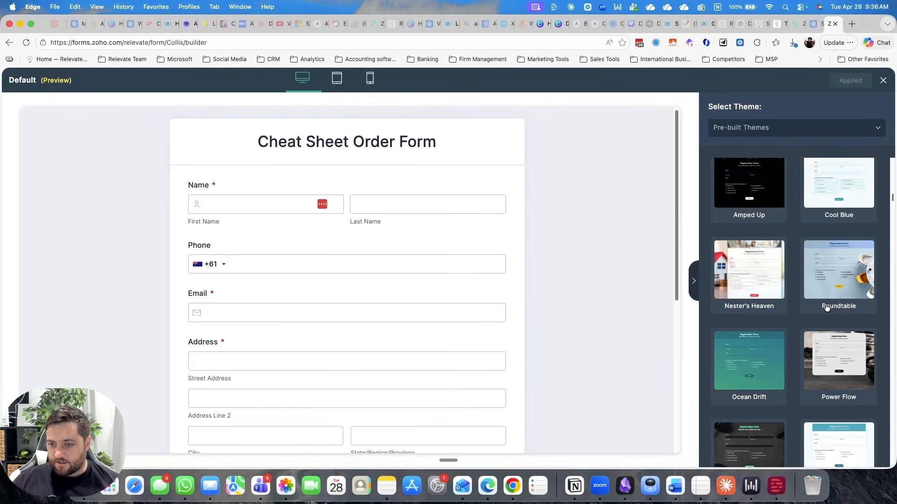
{"action": "scroll", "coordinate": [826, 307], "scroll_direction": "down", "scroll_amount": 3}
{"action": "left_click", "coordinate": [769, 374]}
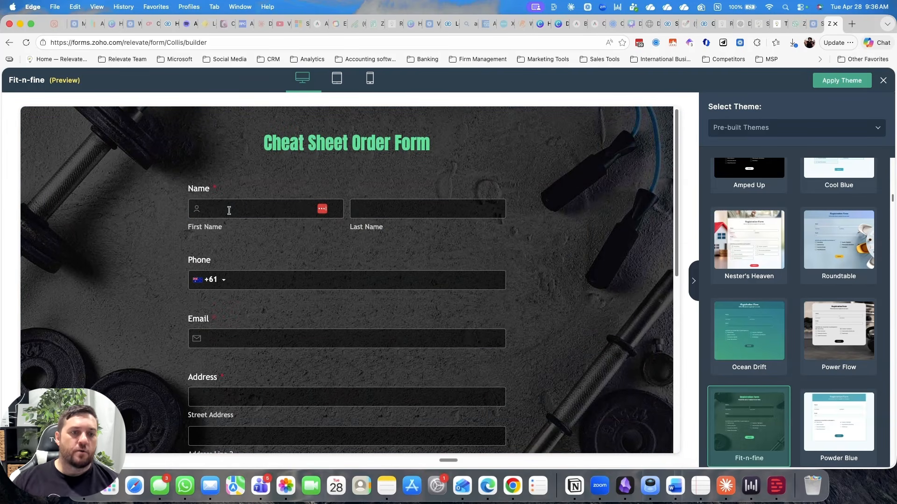
{"action": "scroll", "coordinate": [402, 232], "scroll_direction": "down", "scroll_amount": 5}
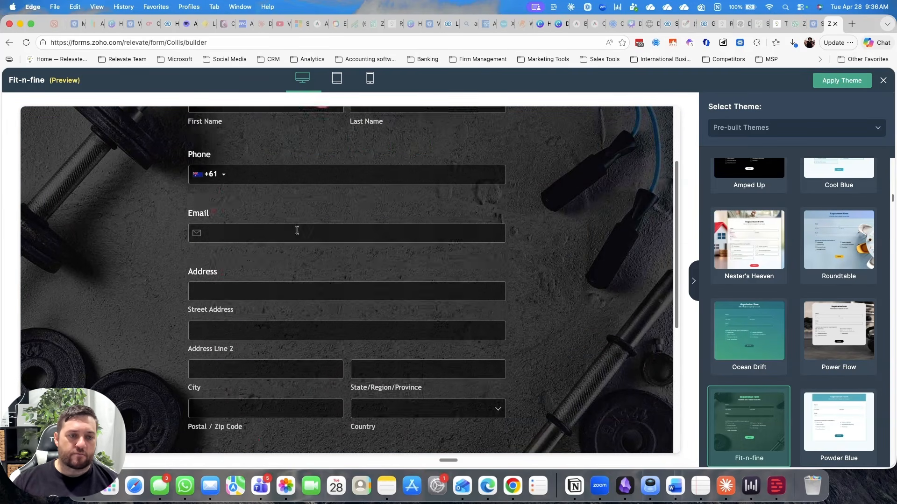
Step: Look over the rest of the Fit-n-fine theme preview, return to the builder and open the live form
{"action": "scroll", "coordinate": [336, 261], "scroll_direction": "down", "scroll_amount": 3}
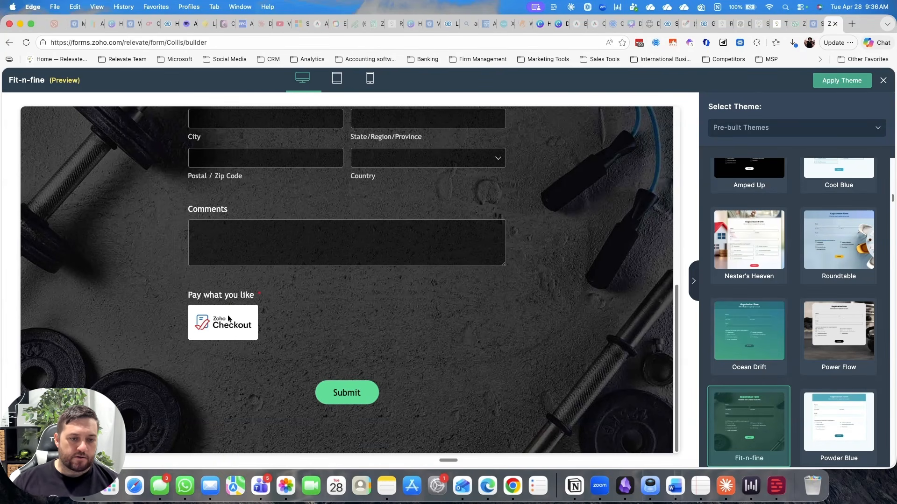
{"action": "left_click", "coordinate": [882, 80]}
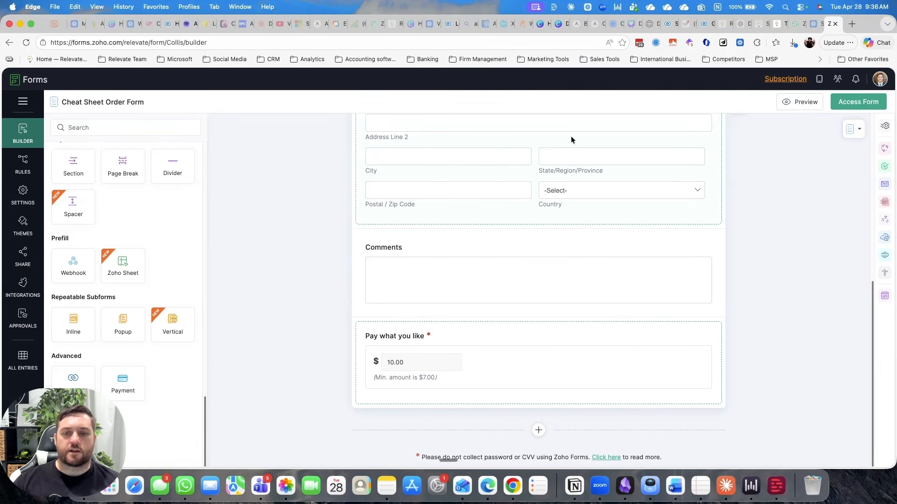
{"action": "left_click", "coordinate": [871, 109]}
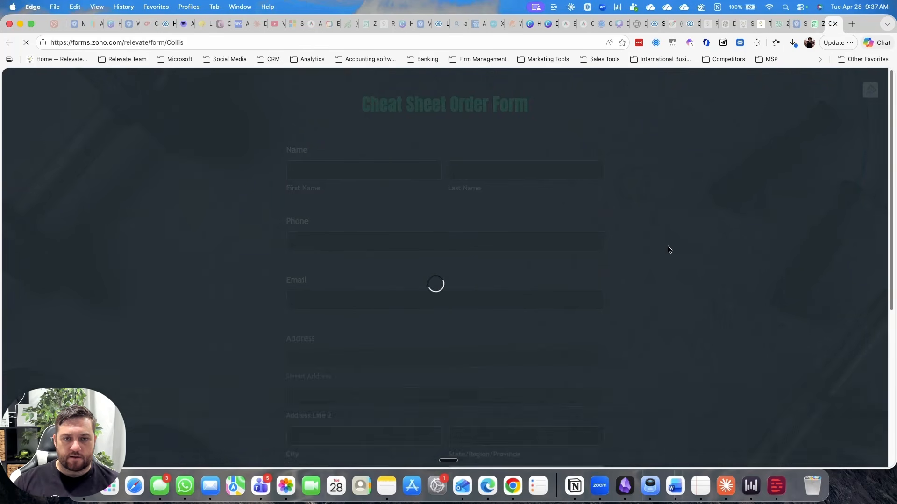
Step: Look through the live Cheat Sheet Order Form and check the default and minimum amounts of the "Pay what you like" field
{"action": "scroll", "coordinate": [667, 252], "scroll_direction": "down", "scroll_amount": 5}
{"action": "scroll", "coordinate": [667, 252], "scroll_direction": "up", "scroll_amount": 5}
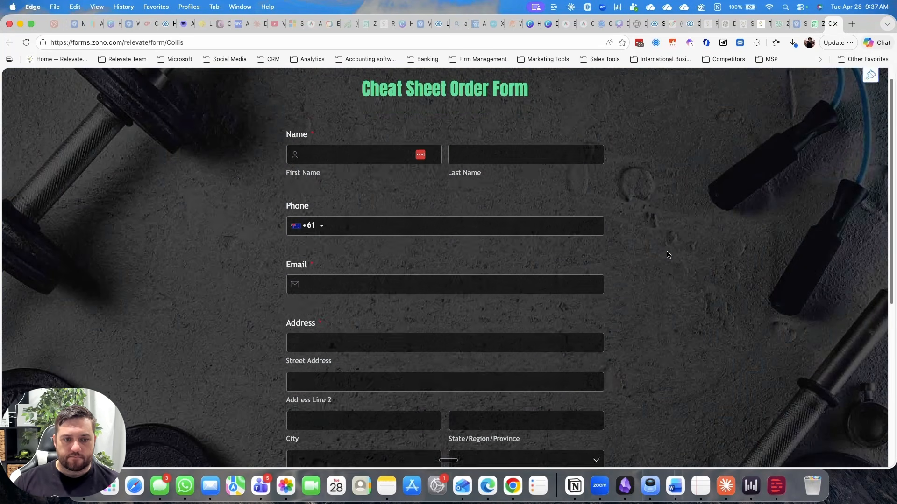
{"action": "scroll", "coordinate": [406, 214], "scroll_direction": "down", "scroll_amount": 4}
{"action": "scroll", "coordinate": [405, 216], "scroll_direction": "down", "scroll_amount": 3}
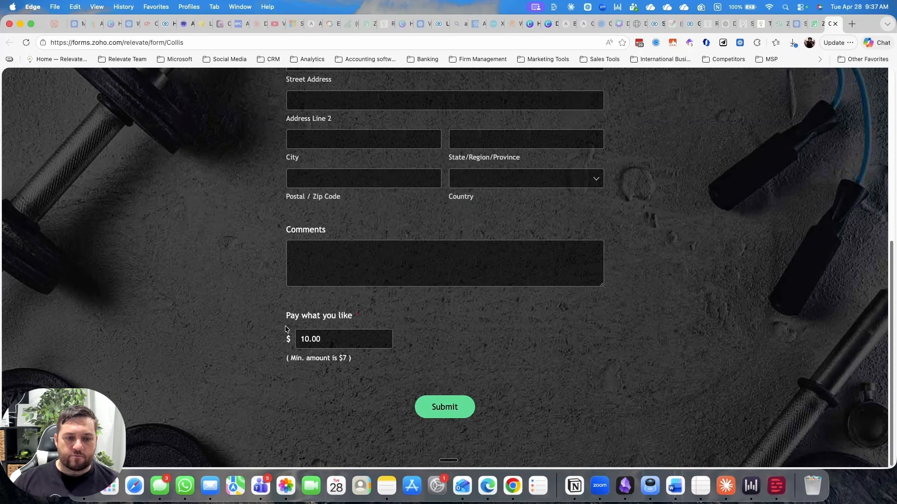
{"action": "double_click", "coordinate": [325, 340]}
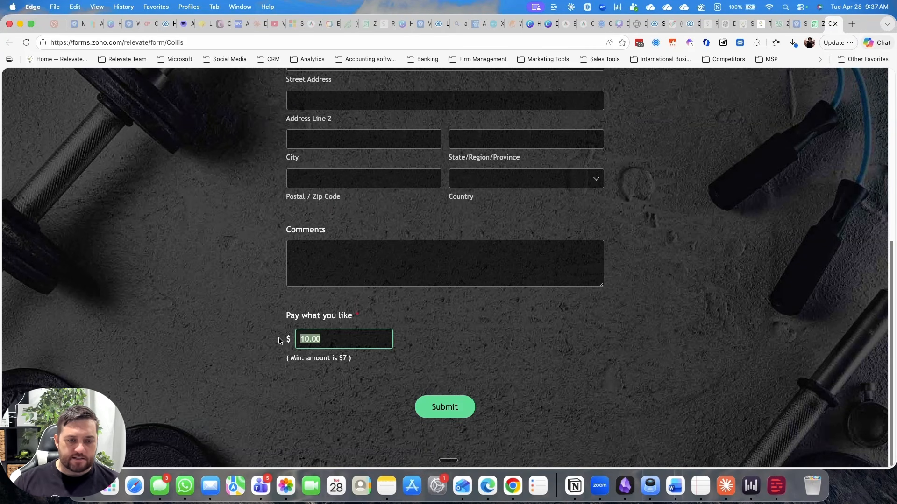
{"action": "left_click_drag", "start_coordinate": [346, 358], "coordinate": [290, 357]}
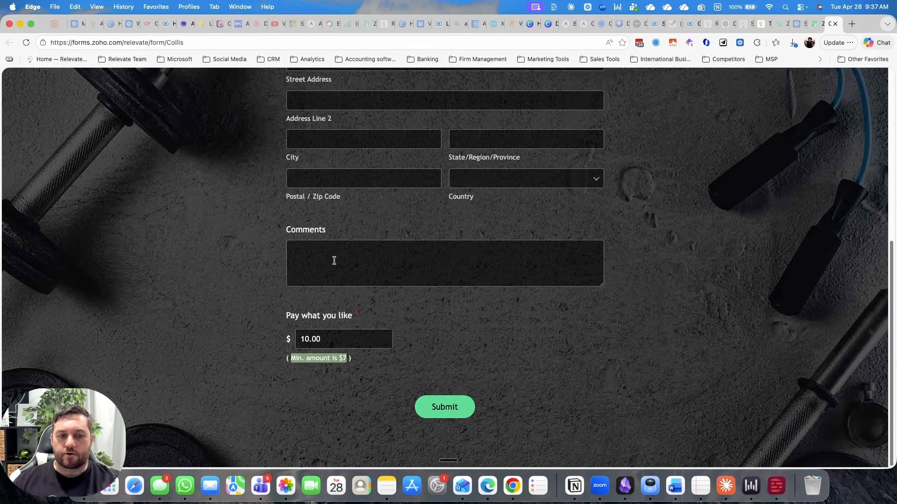
Step: Add a Description field between Comments and "Pay what you like", thanking people for their workbook interest and explaining the $7 minimum and requested $10
{"action": "left_click", "coordinate": [815, 24]}
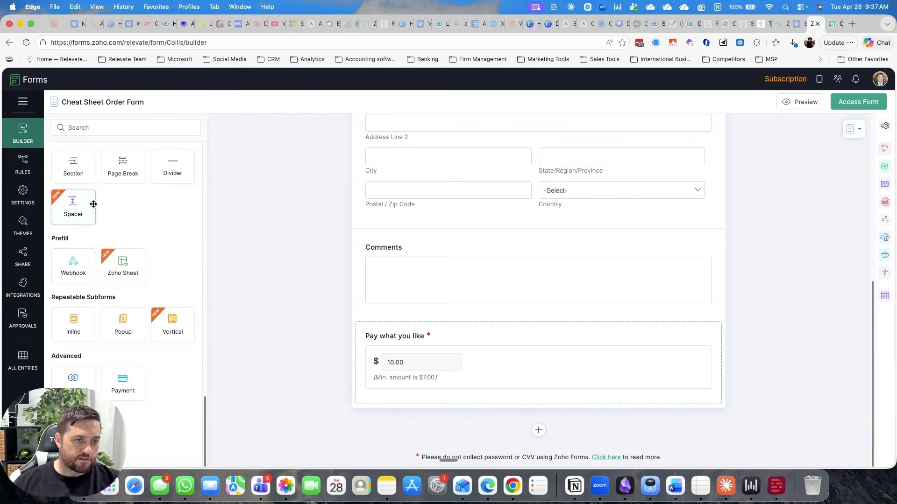
{"action": "scroll", "coordinate": [80, 216], "scroll_direction": "up", "scroll_amount": 15}
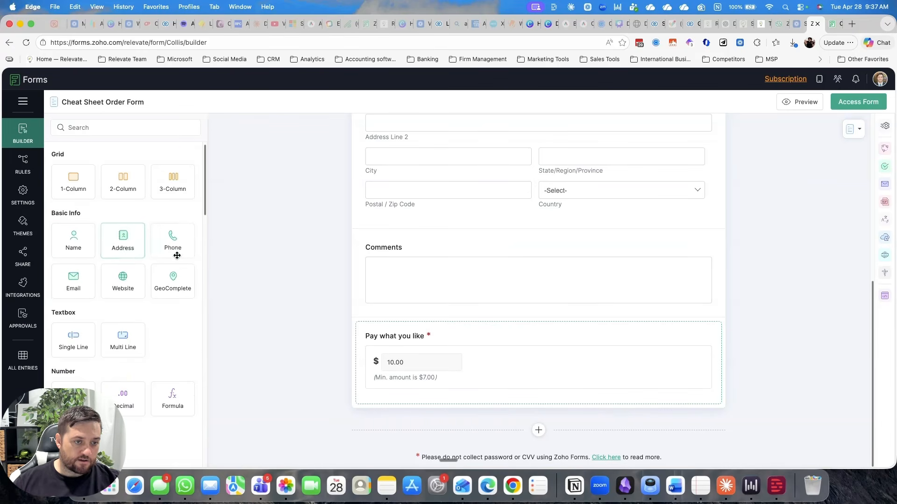
{"action": "scroll", "coordinate": [166, 286], "scroll_direction": "down", "scroll_amount": 5}
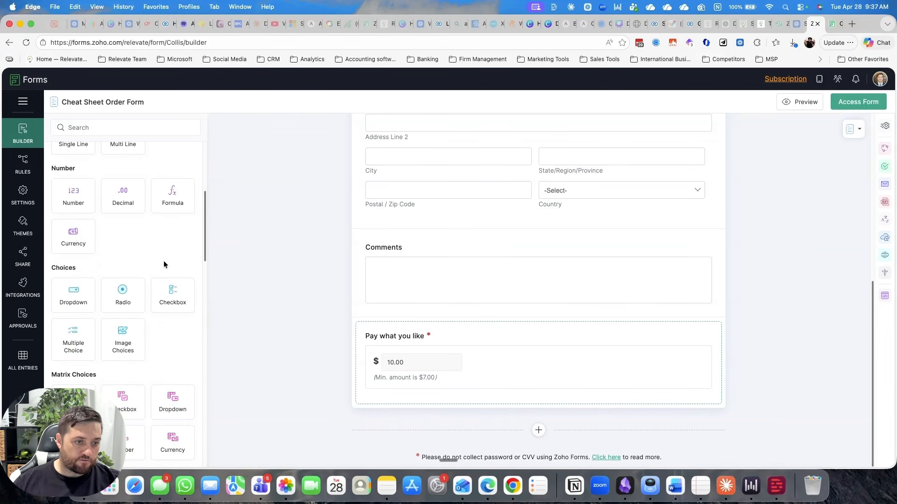
{"action": "scroll", "coordinate": [169, 265], "scroll_direction": "down", "scroll_amount": 10}
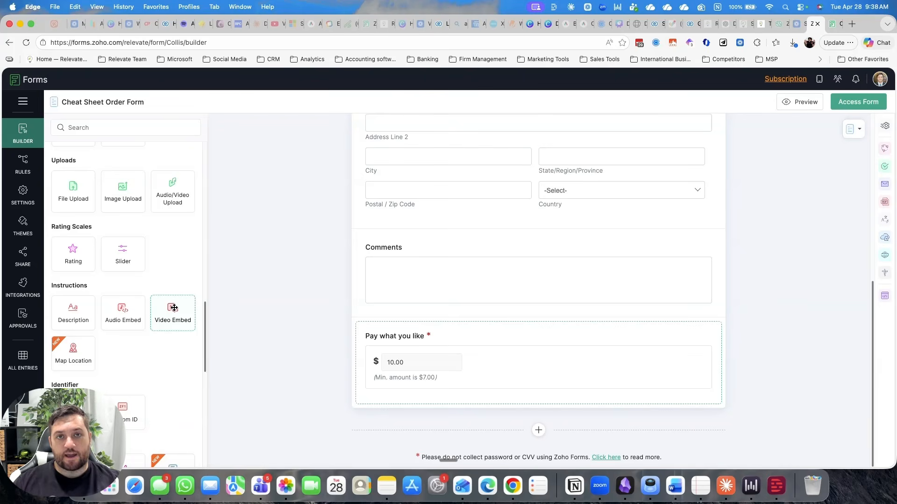
{"action": "left_click_drag", "start_coordinate": [73, 309], "coordinate": [449, 342]}
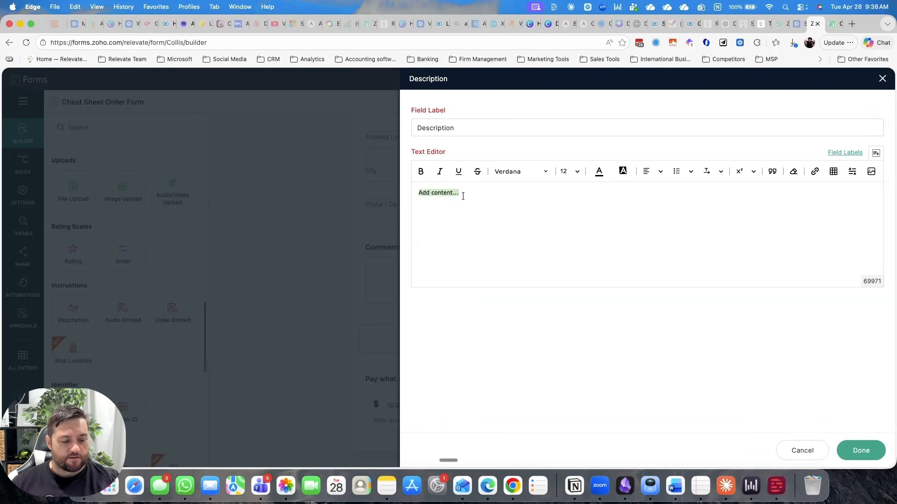
{"action": "key", "text": "BackSpace"}
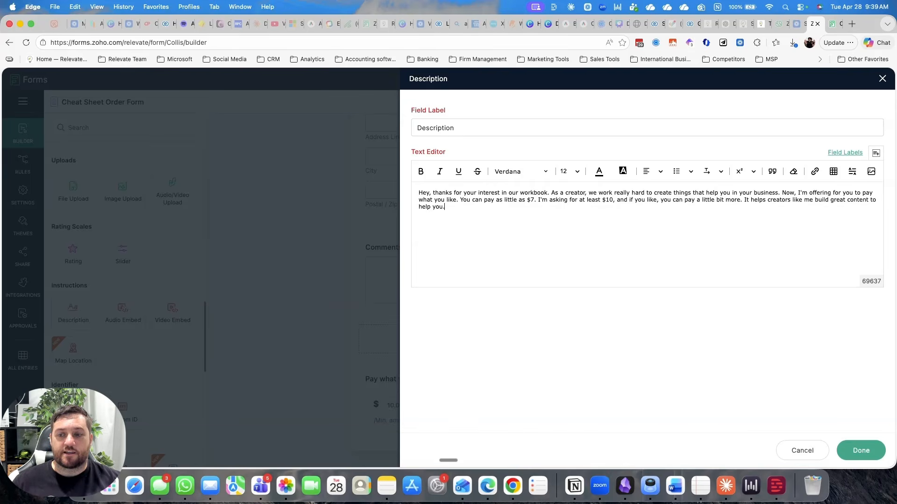
{"action": "left_click", "coordinate": [858, 447]}
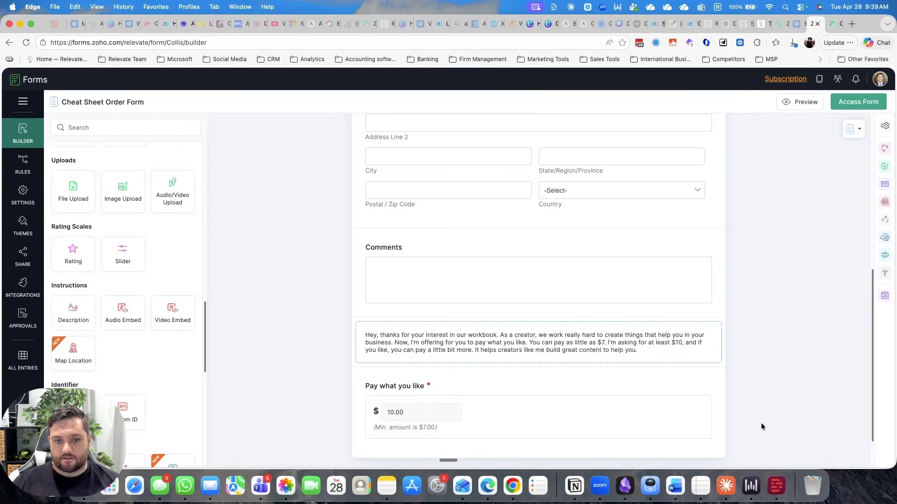
Step: Open the live form again and check how the new description text reads above the "Pay what you like" field
{"action": "left_click", "coordinate": [835, 24]}
{"action": "left_click", "coordinate": [839, 23]}
{"action": "left_click", "coordinate": [844, 102]}
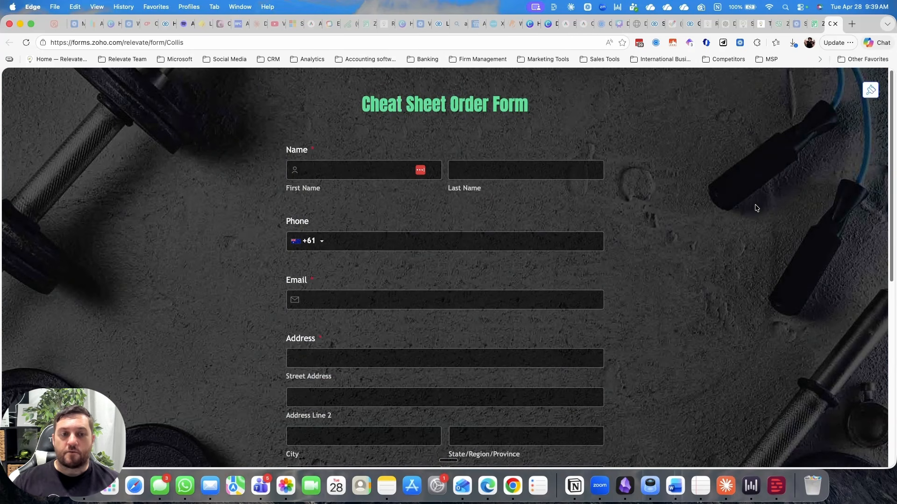
{"action": "scroll", "coordinate": [726, 213], "scroll_direction": "down", "scroll_amount": 2}
{"action": "scroll", "coordinate": [726, 215], "scroll_direction": "down", "scroll_amount": 8}
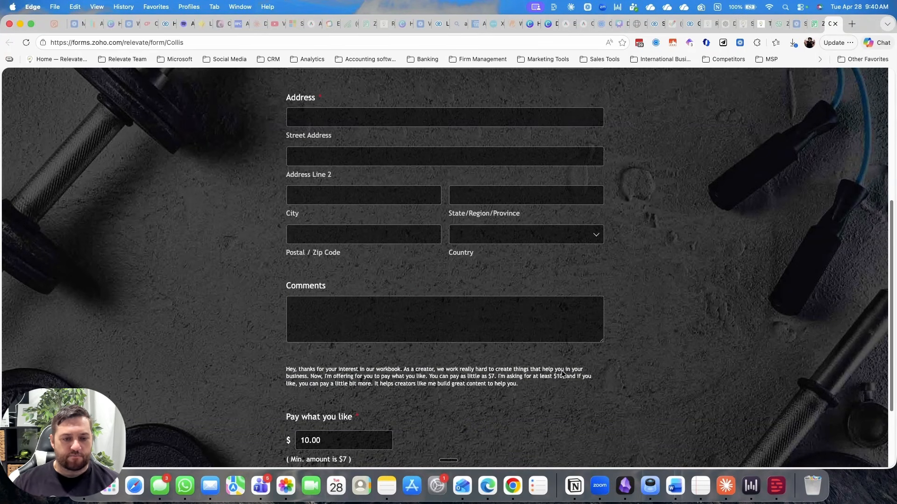
{"action": "scroll", "coordinate": [478, 330], "scroll_direction": "down", "scroll_amount": 4}
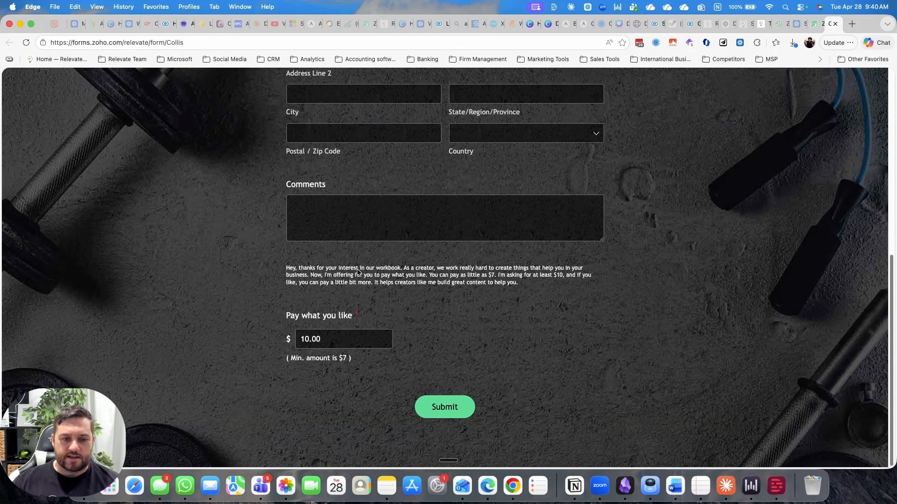
{"action": "left_click_drag", "start_coordinate": [358, 271], "coordinate": [433, 285]}
Step: Return to the builder, set the whole description text to font size 24, and save the Description field
{"action": "left_click", "coordinate": [809, 21]}
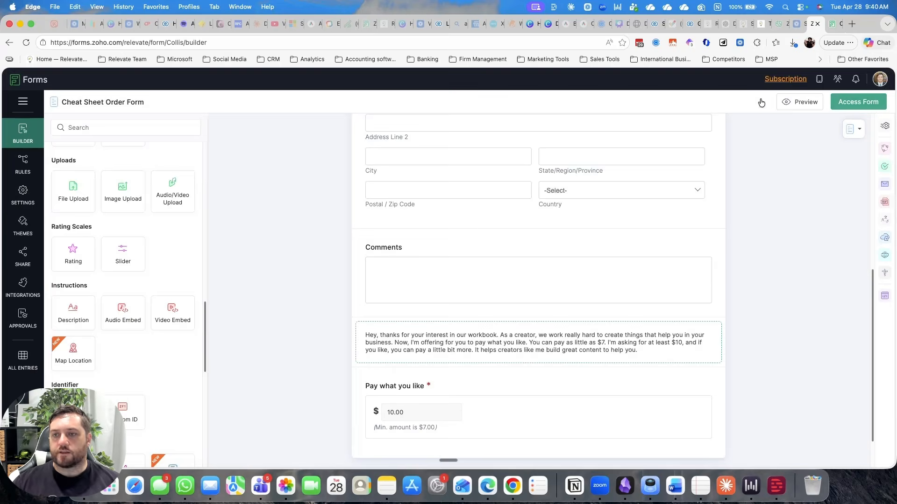
{"action": "left_click", "coordinate": [554, 332]}
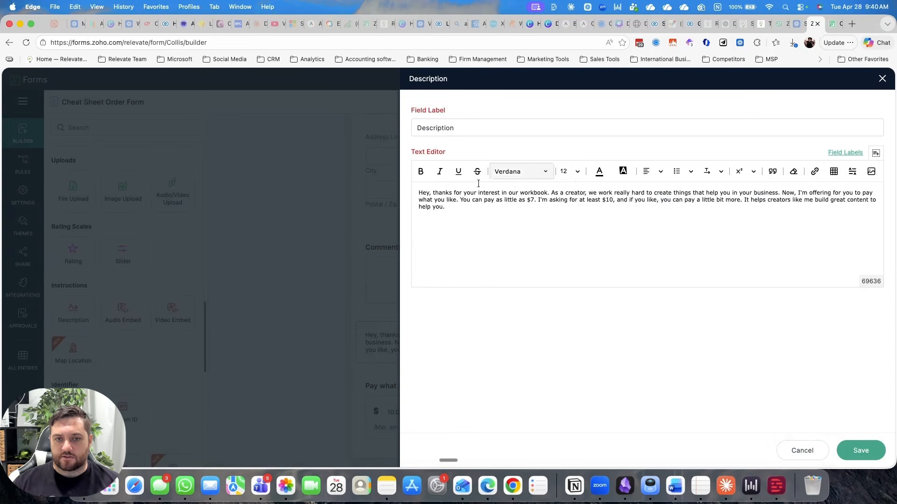
{"action": "left_click_drag", "start_coordinate": [420, 193], "coordinate": [446, 207]}
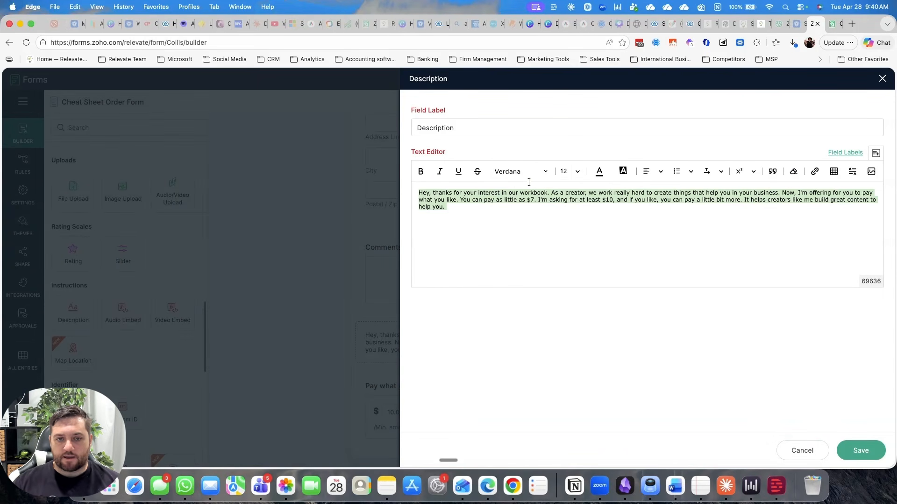
{"action": "left_click", "coordinate": [578, 172]}
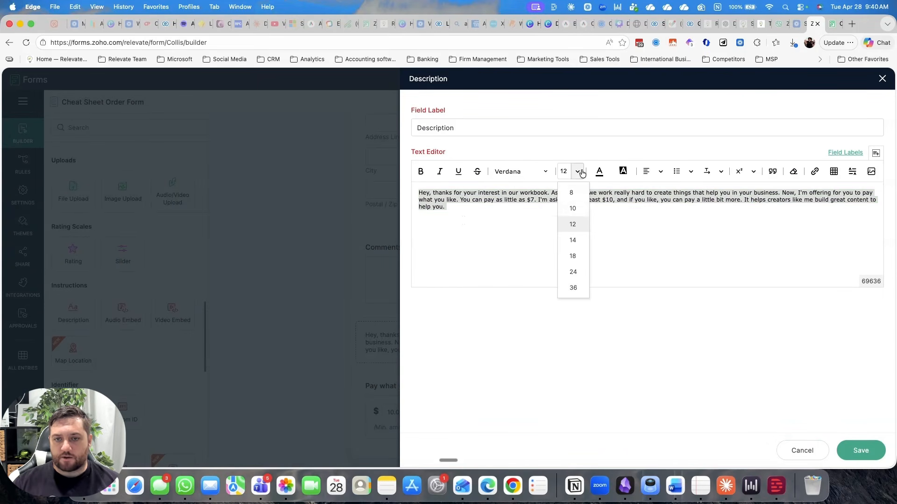
{"action": "left_click", "coordinate": [574, 272]}
{"action": "left_click", "coordinate": [860, 450]}
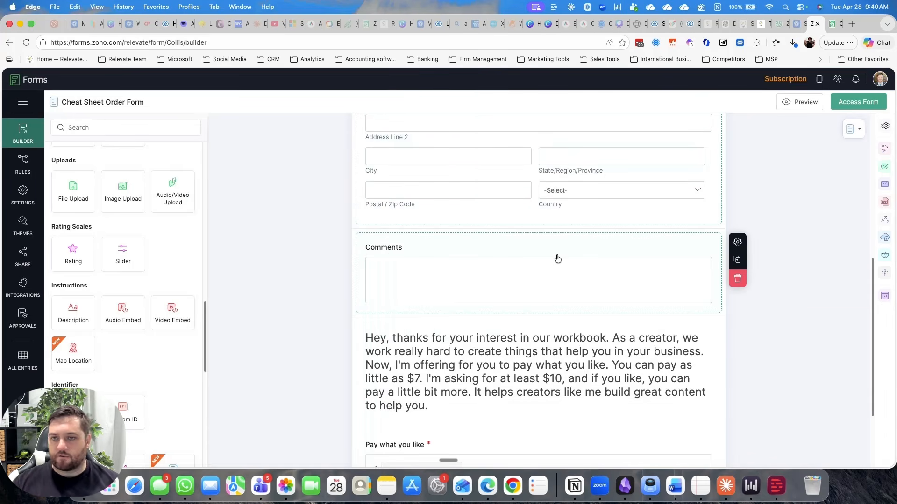
Step: Set the "Pay what you like" payment type to Recurring and open the Stripe Checkout subscription gateway configuration
{"action": "scroll", "coordinate": [237, 408], "scroll_direction": "down", "scroll_amount": 2}
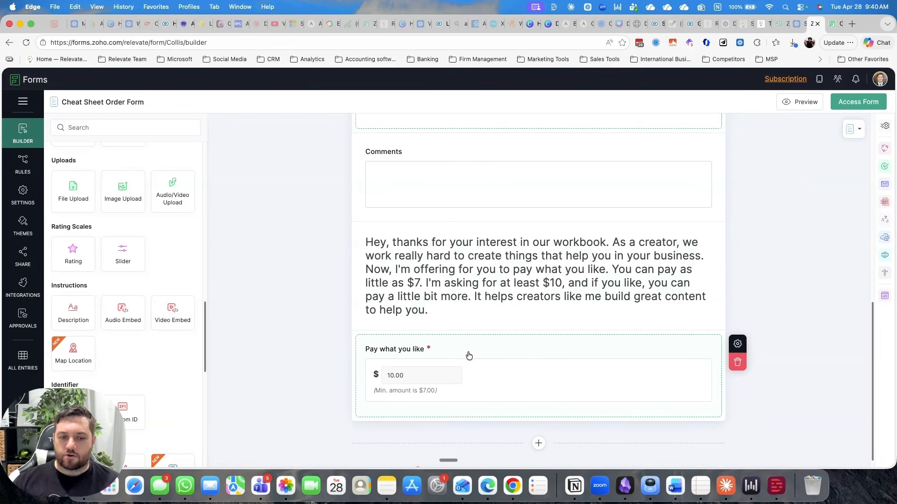
{"action": "left_click", "coordinate": [497, 369]}
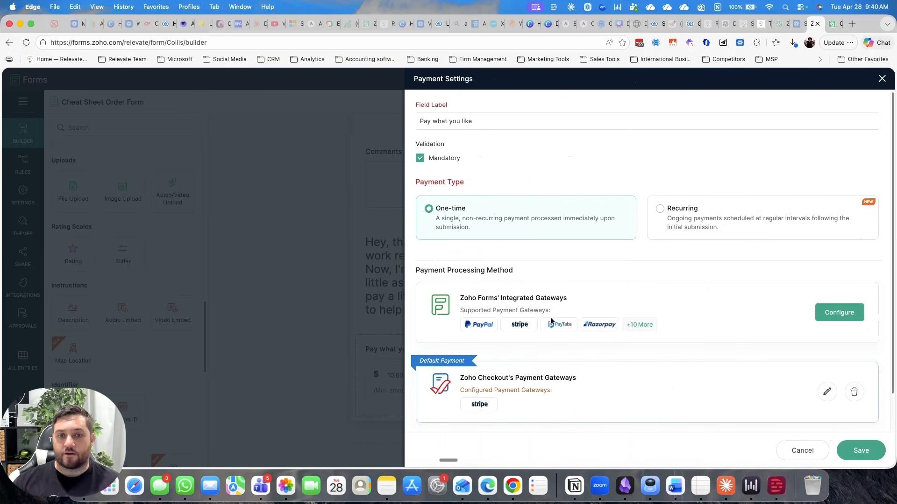
{"action": "left_click", "coordinate": [724, 227]}
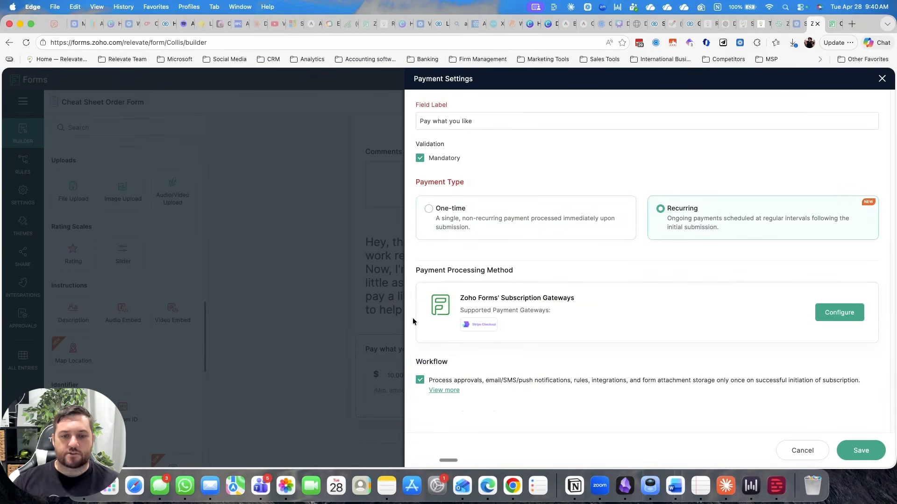
{"action": "left_click", "coordinate": [851, 316]}
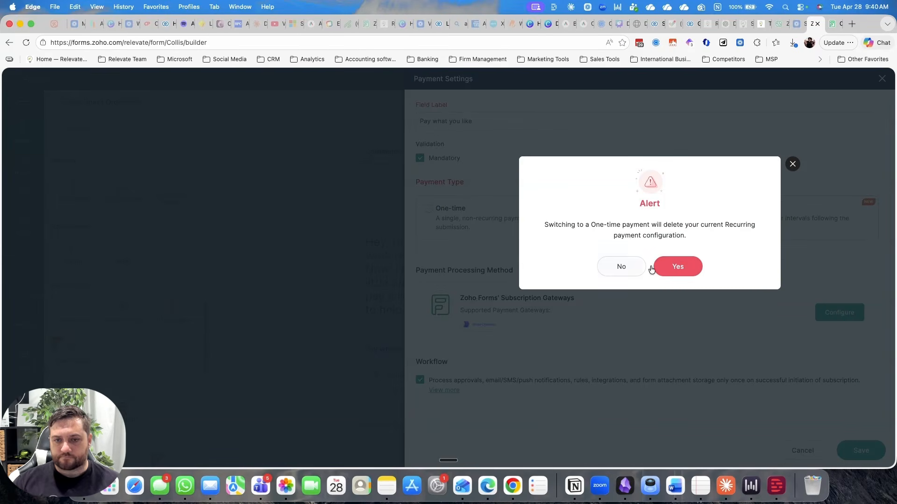
{"action": "left_click", "coordinate": [689, 271]}
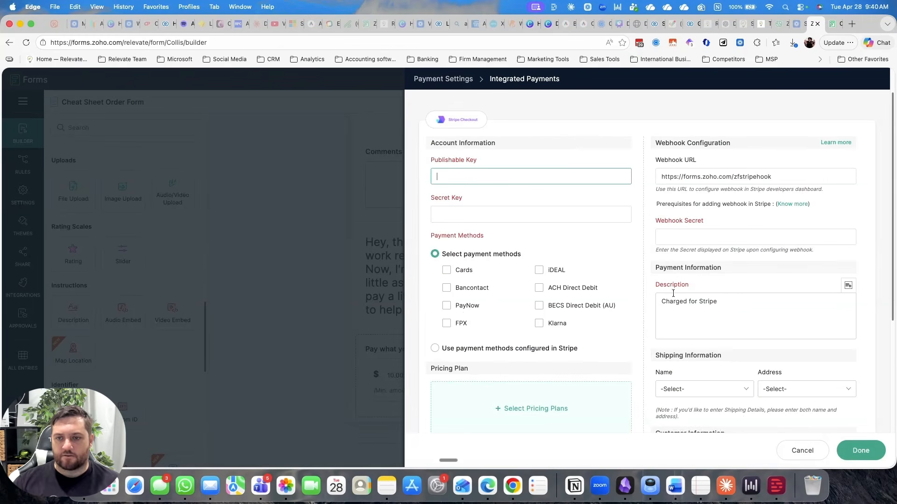
Step: Review the Stripe Checkout webhook URL, key fields and payment methods, and try to select pricing plans
{"action": "left_click", "coordinate": [686, 163]}
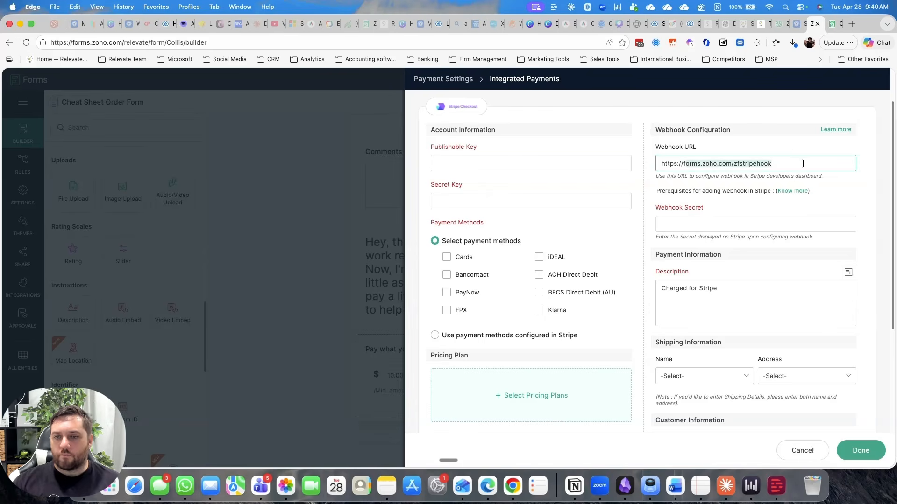
{"action": "left_click", "coordinate": [465, 160]}
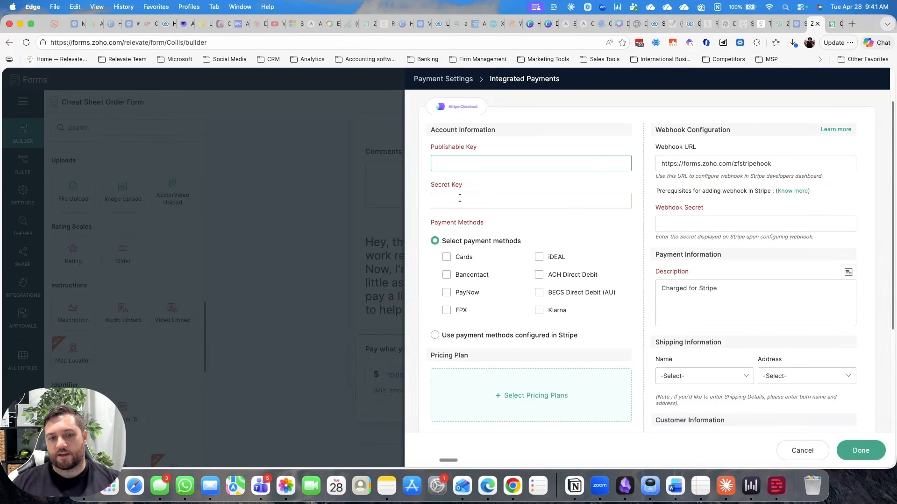
{"action": "scroll", "coordinate": [486, 243], "scroll_direction": "down", "scroll_amount": 3}
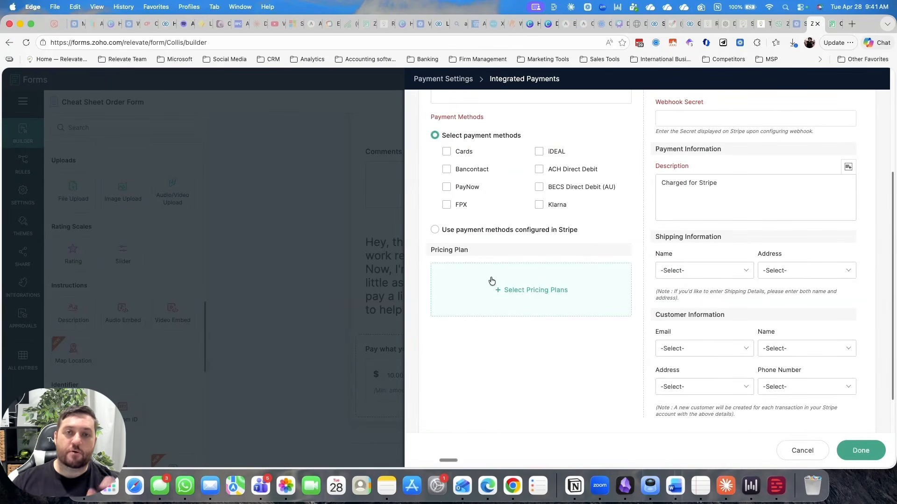
{"action": "left_click", "coordinate": [542, 293]}
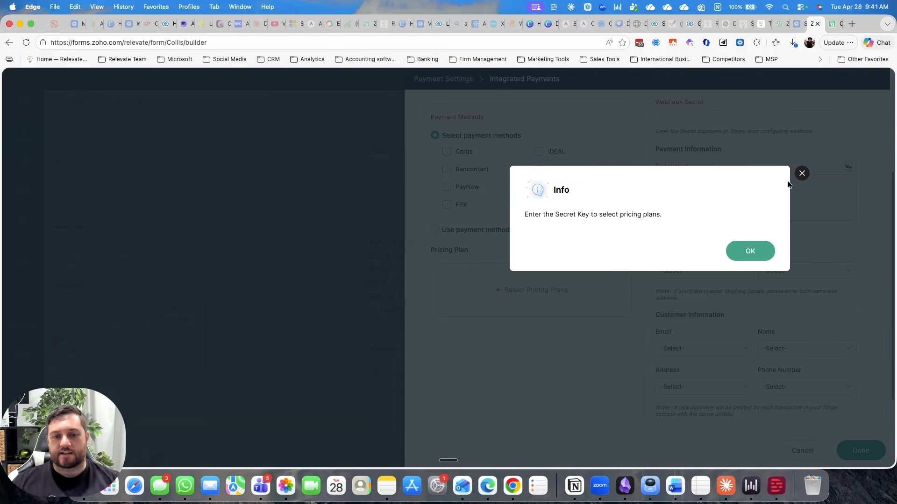
{"action": "left_click", "coordinate": [801, 173]}
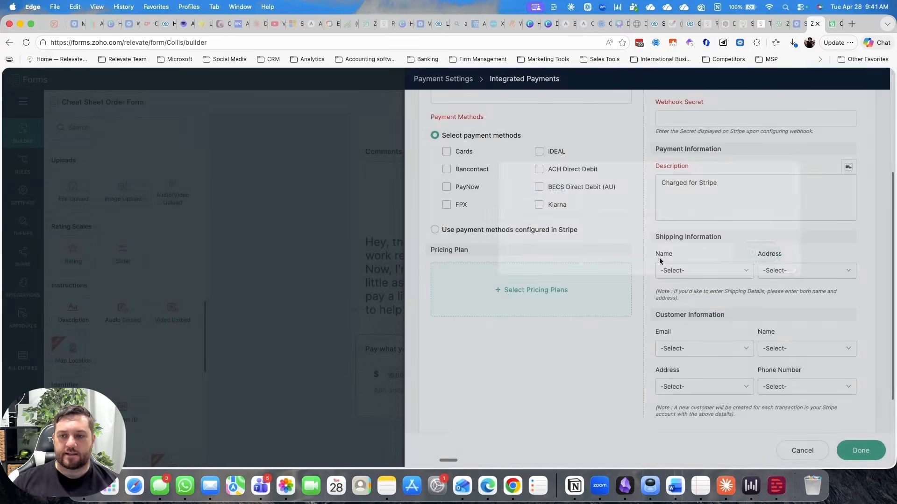
Step: Review the shipping and customer information mapping, and try to finish the Stripe Checkout configuration with no payment methods selected
{"action": "scroll", "coordinate": [612, 386], "scroll_direction": "down", "scroll_amount": 2}
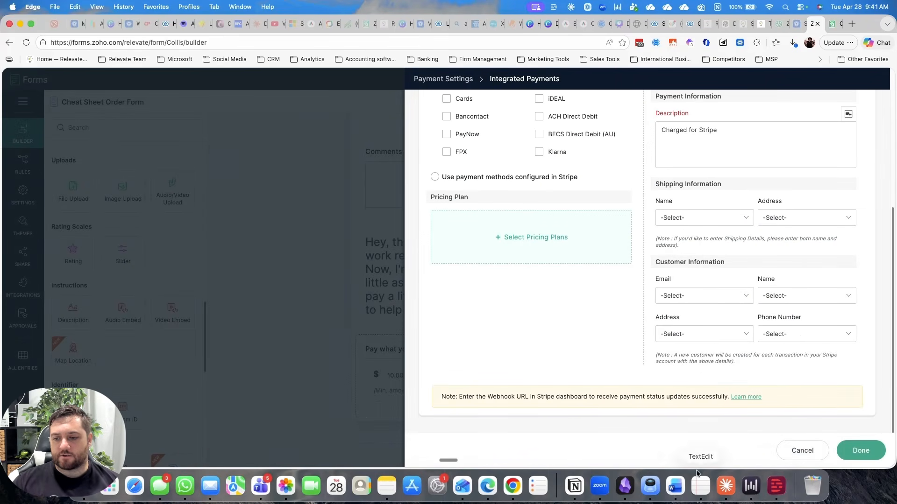
{"action": "left_click", "coordinate": [861, 451]}
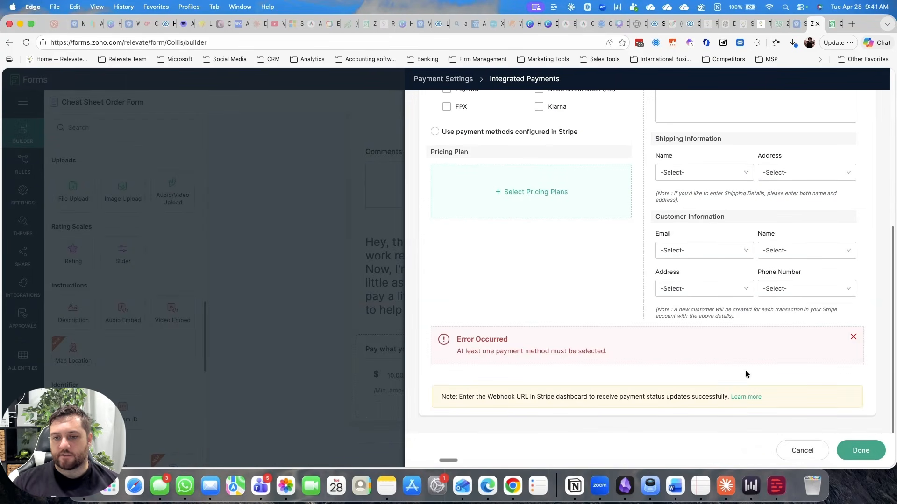
{"action": "scroll", "coordinate": [691, 290], "scroll_direction": "up", "scroll_amount": 1}
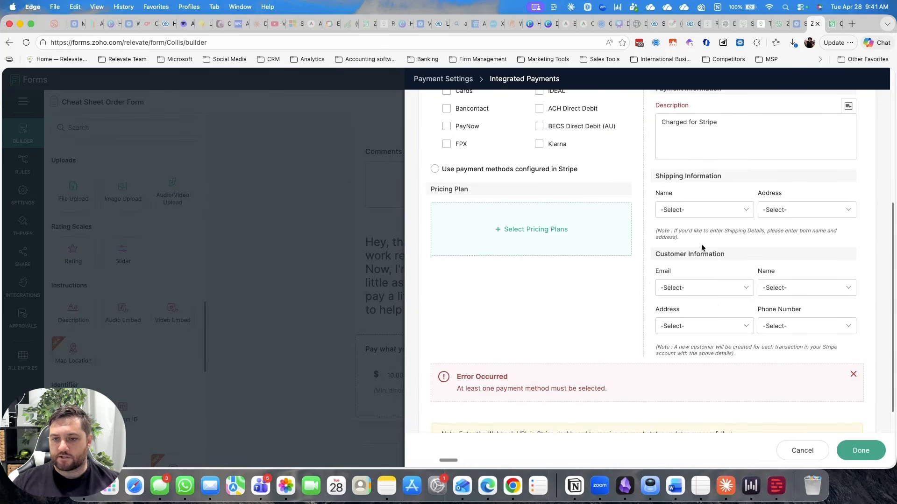
Step: Map the Stripe customer email to the Email field and the customer name to Name - First Name, and check the address choices
{"action": "left_click", "coordinate": [703, 288]}
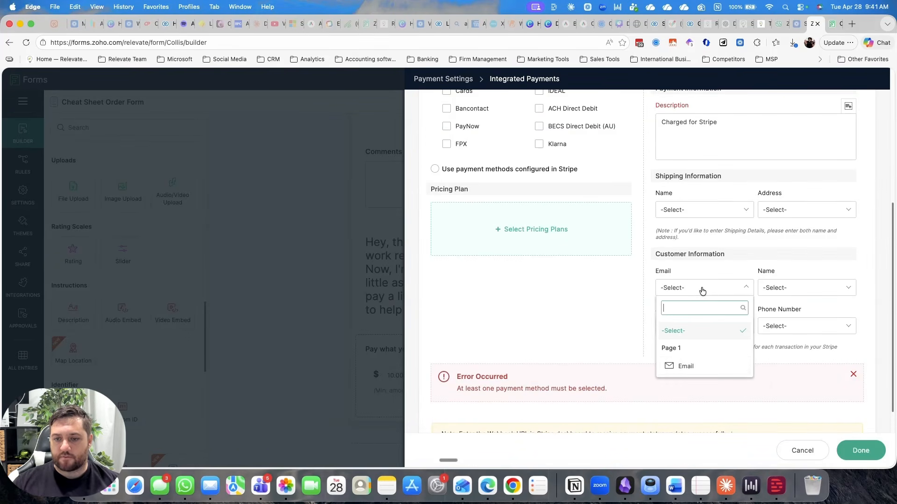
{"action": "left_click", "coordinate": [697, 369]}
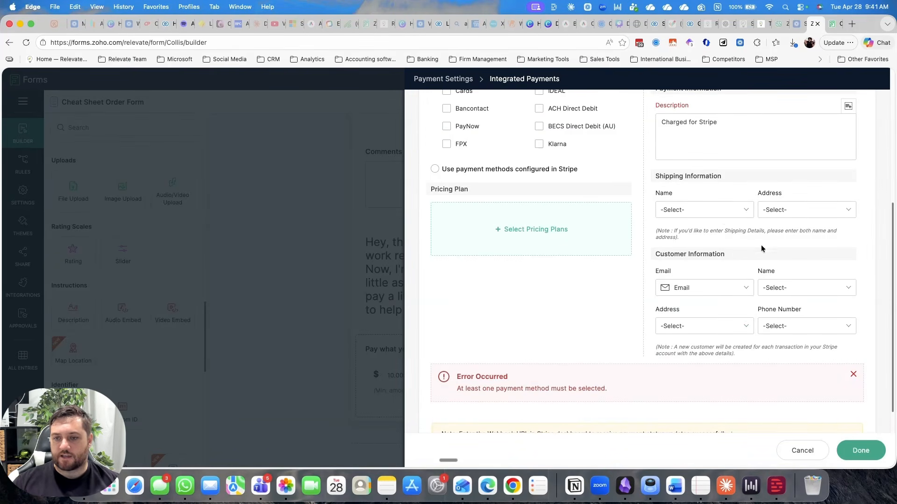
{"action": "left_click", "coordinate": [798, 292]}
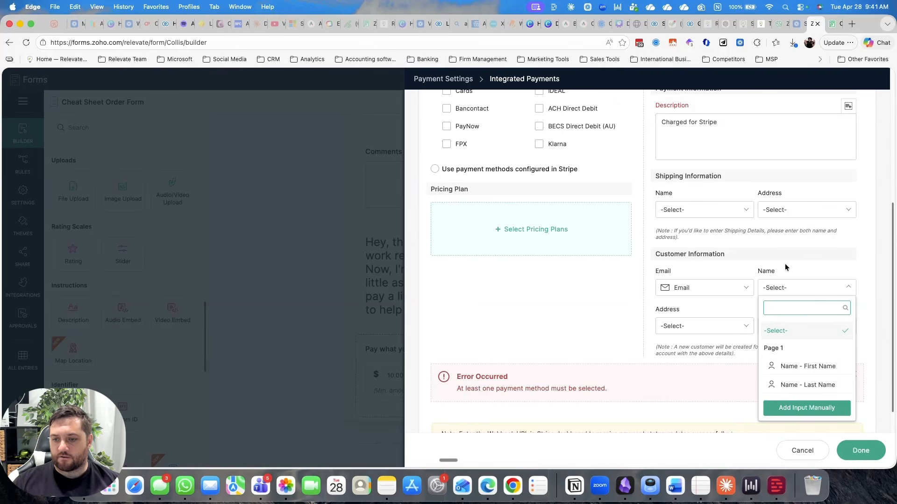
{"action": "left_click", "coordinate": [810, 368]}
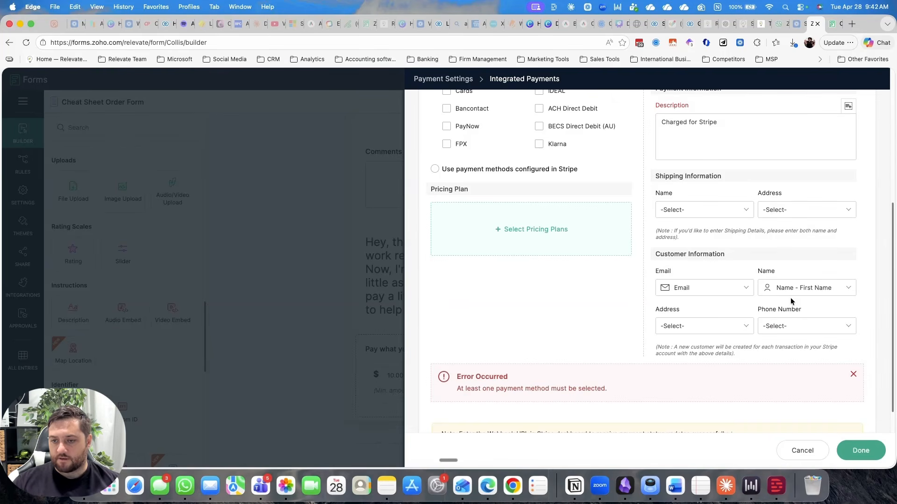
{"action": "left_click", "coordinate": [689, 330]}
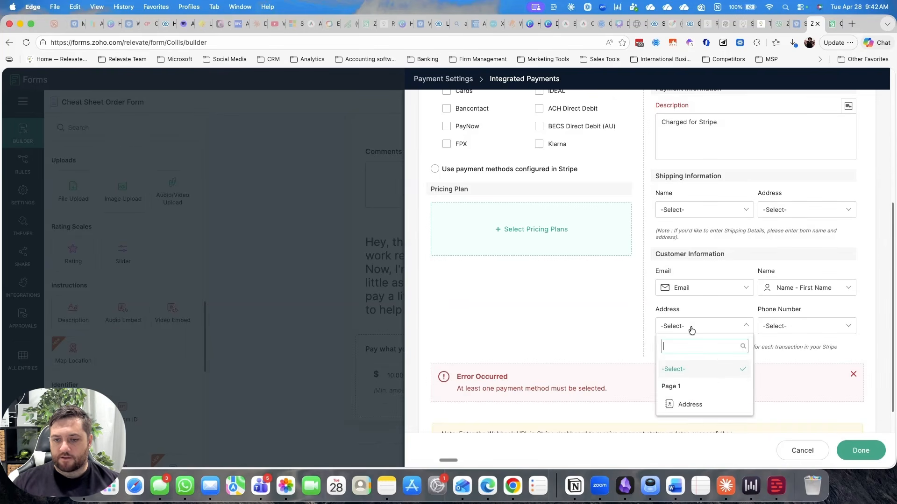
{"action": "left_click", "coordinate": [607, 327]}
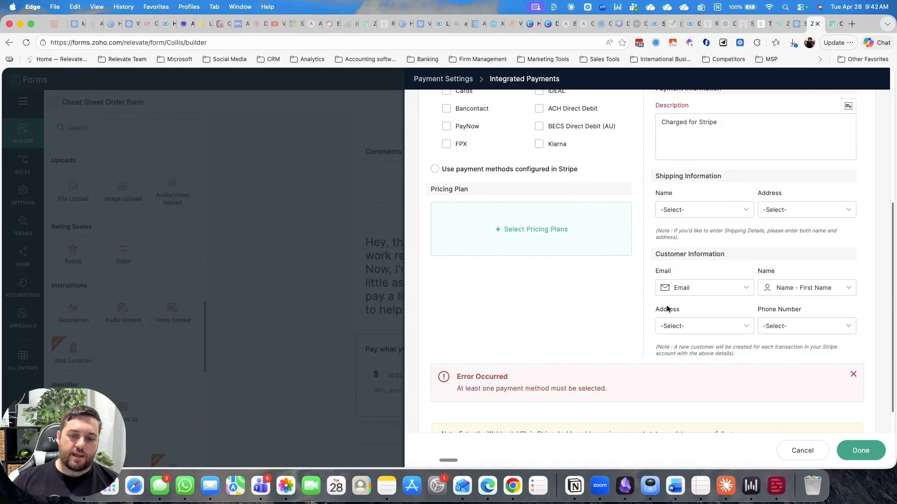
Step: Cancel the Stripe Checkout configuration and close the payment field's settings without saving
{"action": "scroll", "coordinate": [672, 309], "scroll_direction": "up", "scroll_amount": 5}
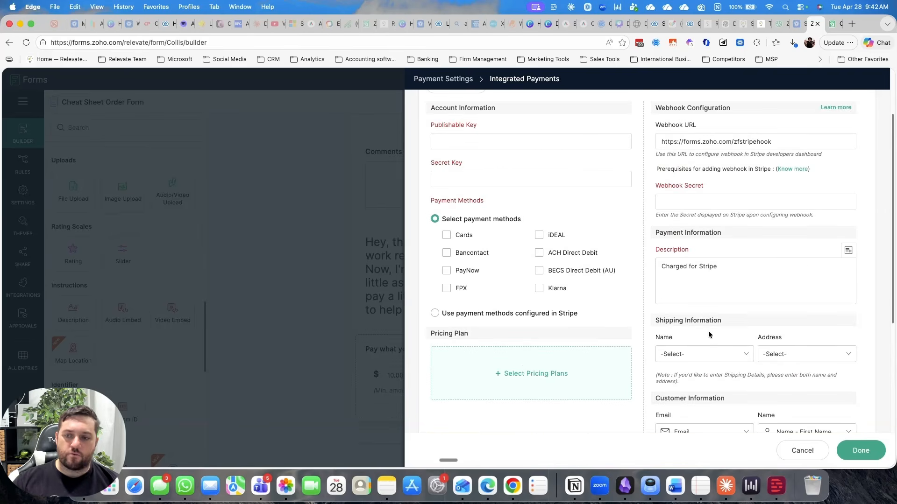
{"action": "left_click", "coordinate": [794, 451]}
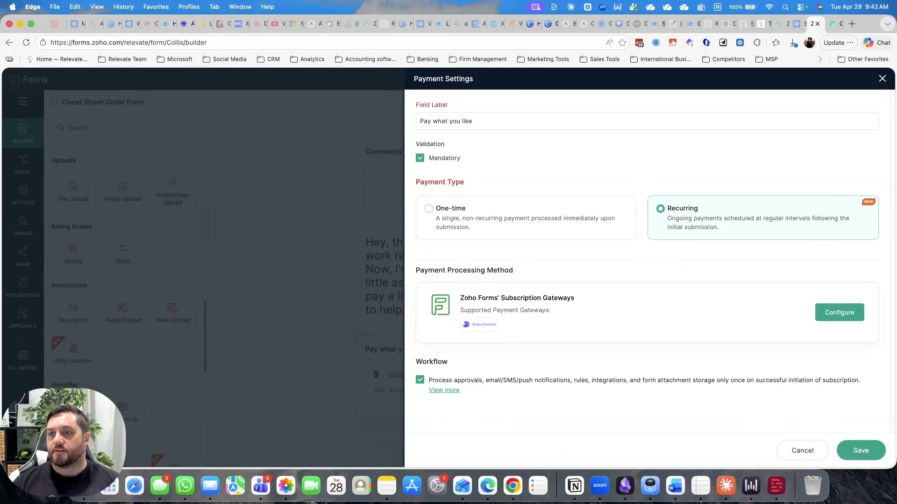
{"action": "left_click", "coordinate": [882, 78]}
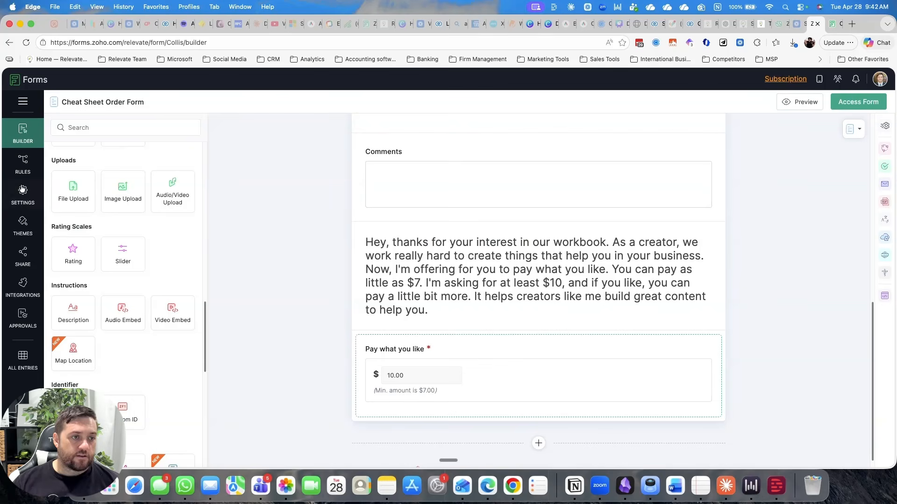
Step: Open the form's Thank You Page & Redirection settings and review the thank-you message, link and tracking options
{"action": "left_click", "coordinate": [22, 196]}
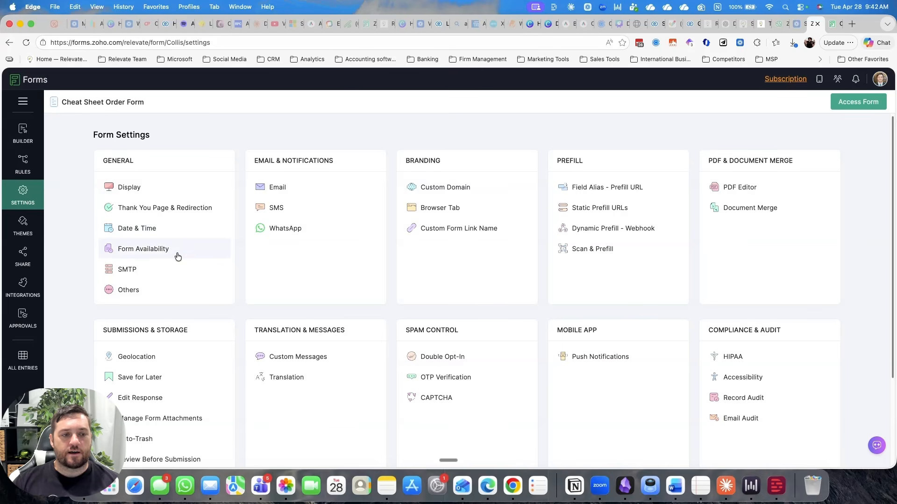
{"action": "left_click", "coordinate": [180, 210]}
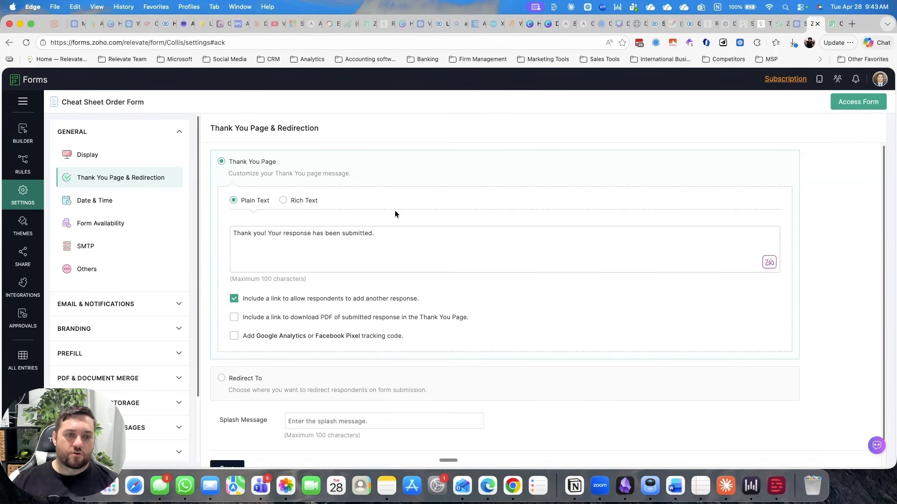
{"action": "scroll", "coordinate": [384, 229], "scroll_direction": "down", "scroll_amount": 1}
{"action": "scroll", "coordinate": [246, 217], "scroll_direction": "up", "scroll_amount": 1}
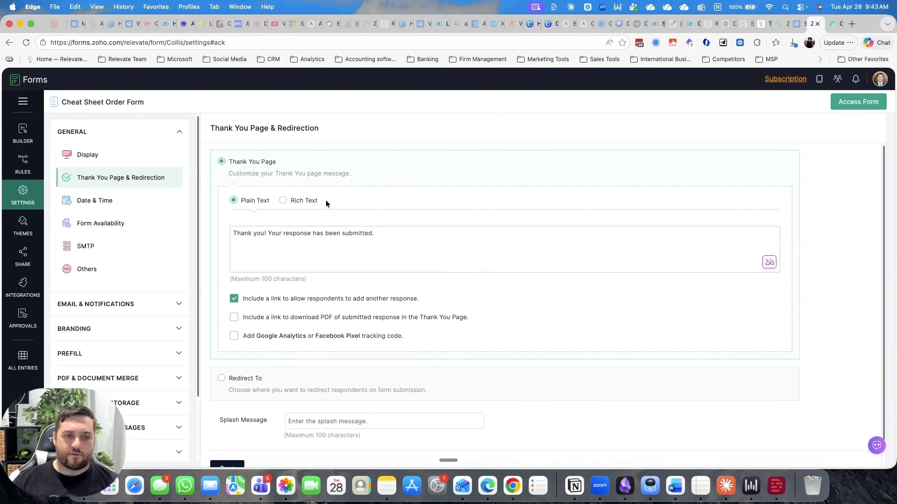
{"action": "scroll", "coordinate": [327, 231], "scroll_direction": "down", "scroll_amount": 1}
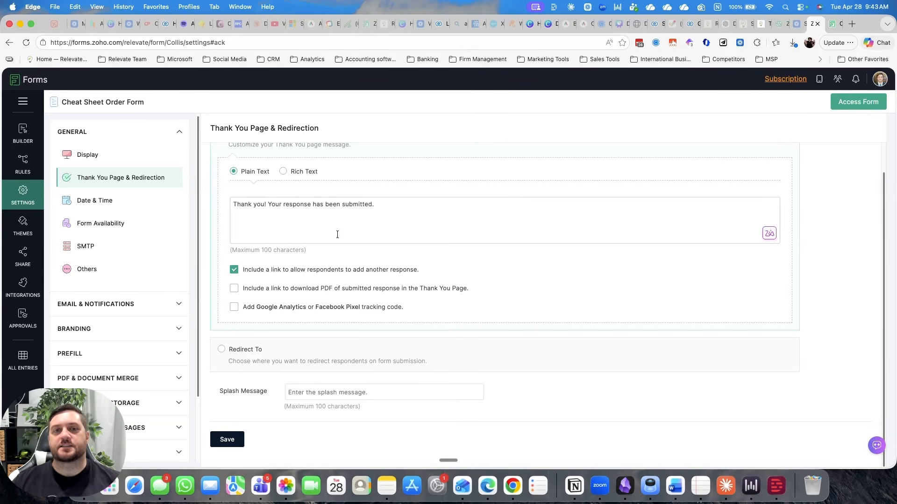
Step: Try to save a redirect to a website with the URL left blank, and switch back to the Thank You Page option
{"action": "left_click", "coordinate": [221, 351]}
{"action": "left_click", "coordinate": [270, 281]}
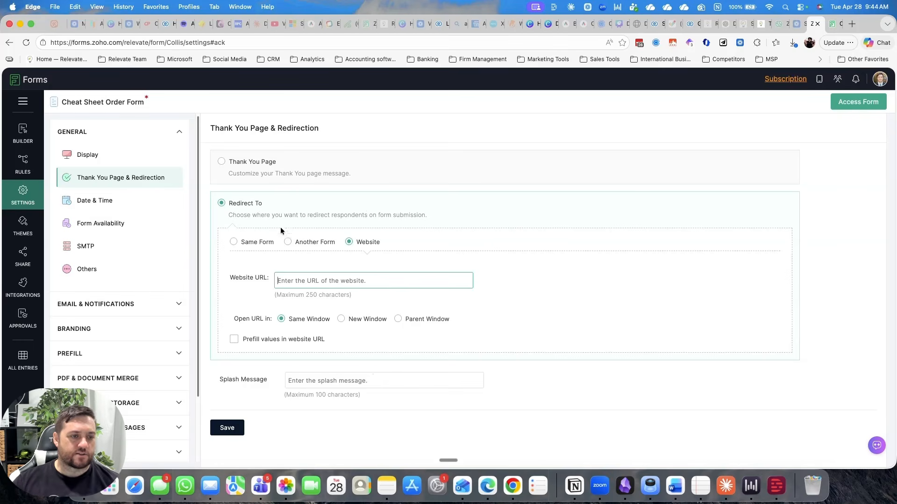
{"action": "left_click", "coordinate": [226, 428]}
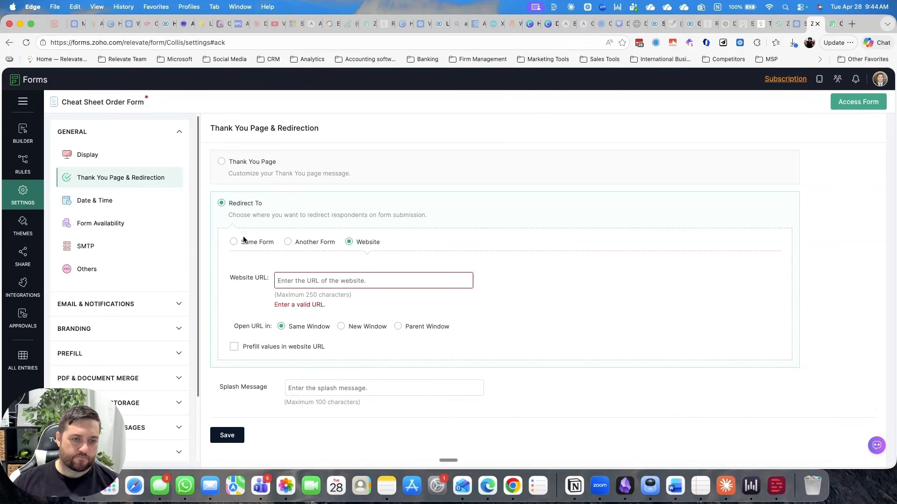
{"action": "left_click", "coordinate": [222, 162]}
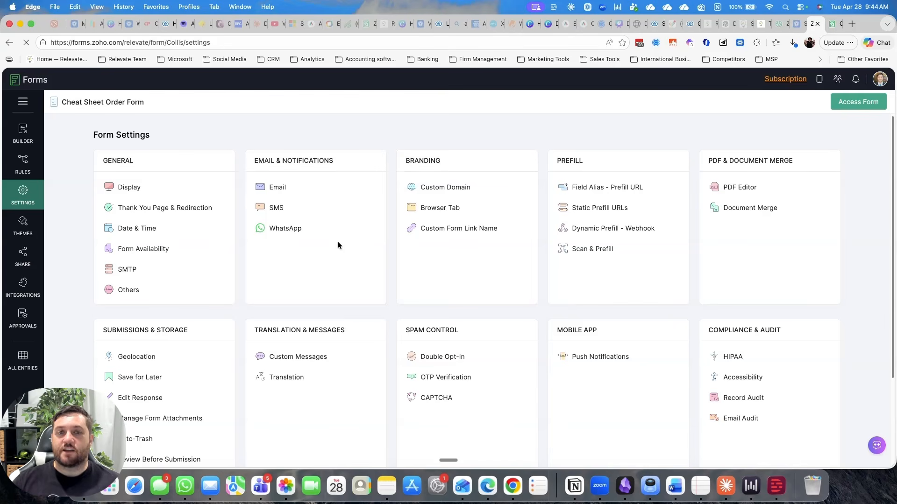
Step: Configure a new-record email notification addressed to the form's Email field with the subject "Thank you"
{"action": "left_click", "coordinate": [287, 186]}
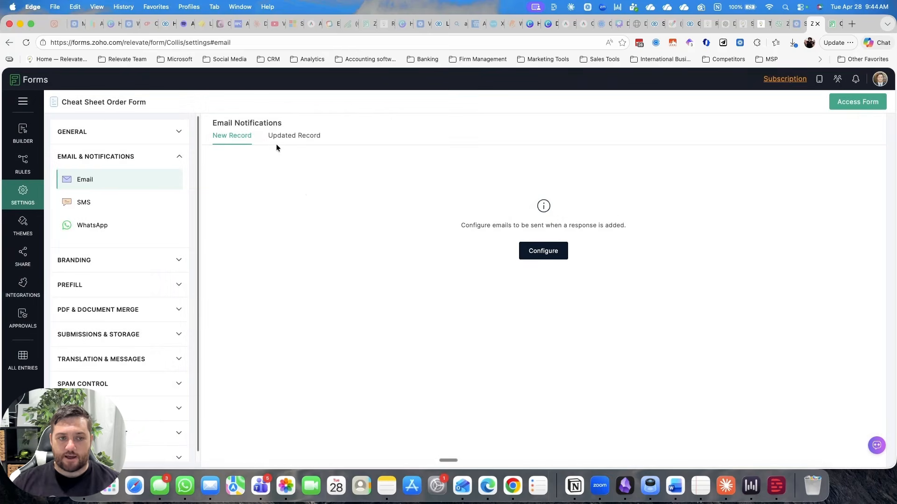
{"action": "left_click", "coordinate": [544, 251]}
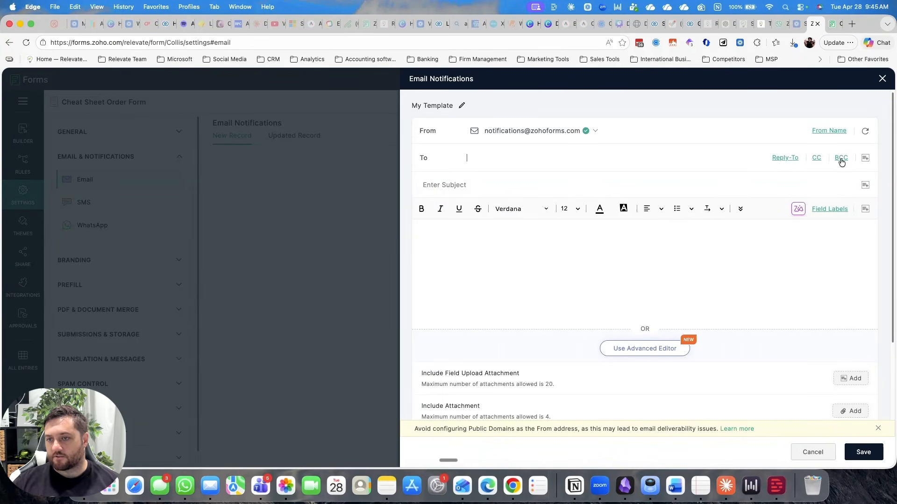
{"action": "left_click", "coordinate": [865, 158]}
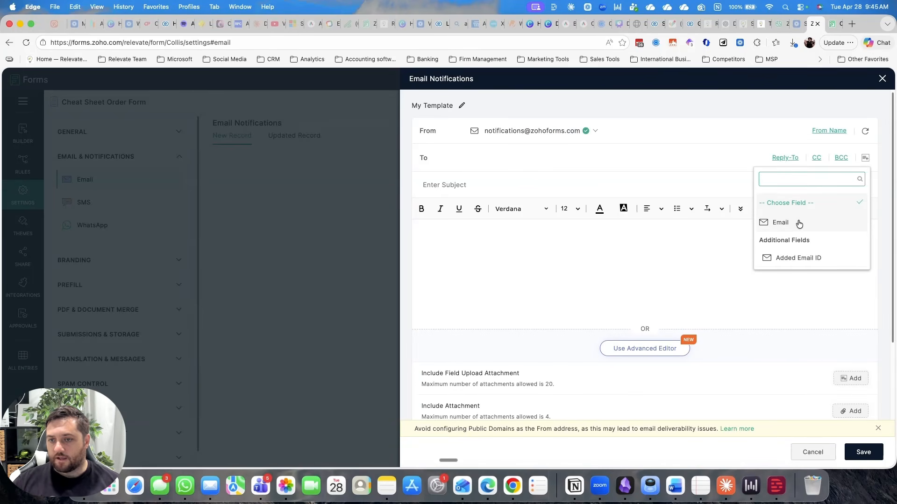
{"action": "left_click", "coordinate": [784, 223]}
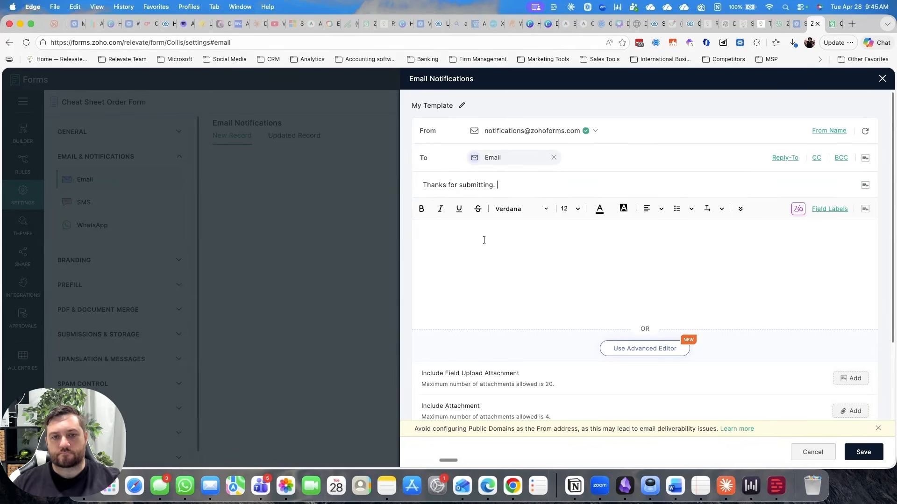
{"action": "left_click_drag", "start_coordinate": [506, 185], "coordinate": [418, 187]}
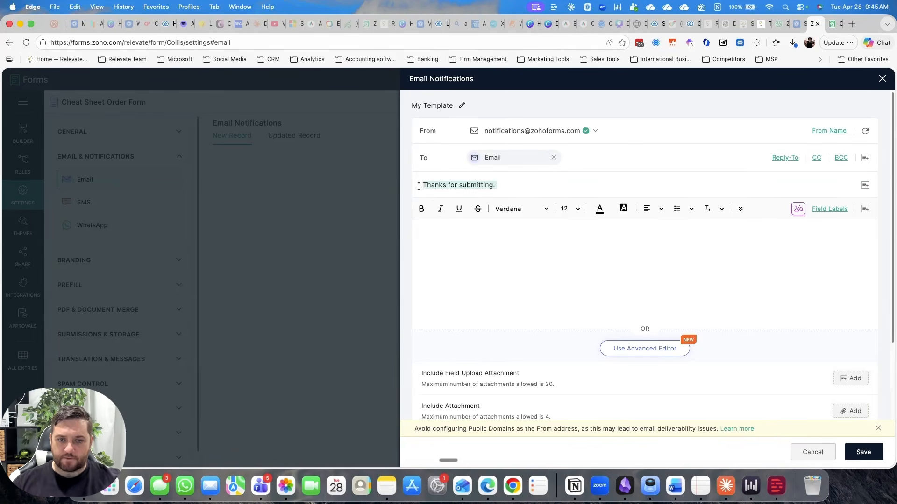
{"action": "type", "text": "Thank you"}
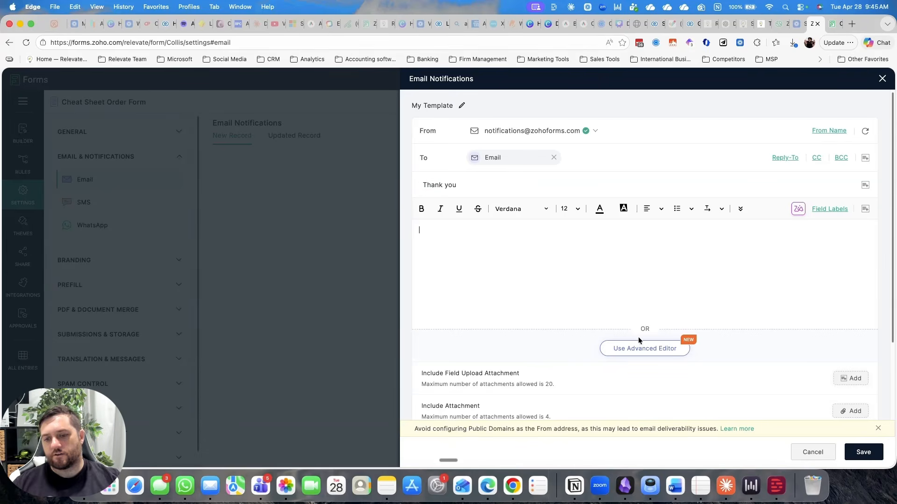
Step: Start the notification's email body in the Advanced Editor from the pre-built Travel Agency template
{"action": "left_click", "coordinate": [642, 349]}
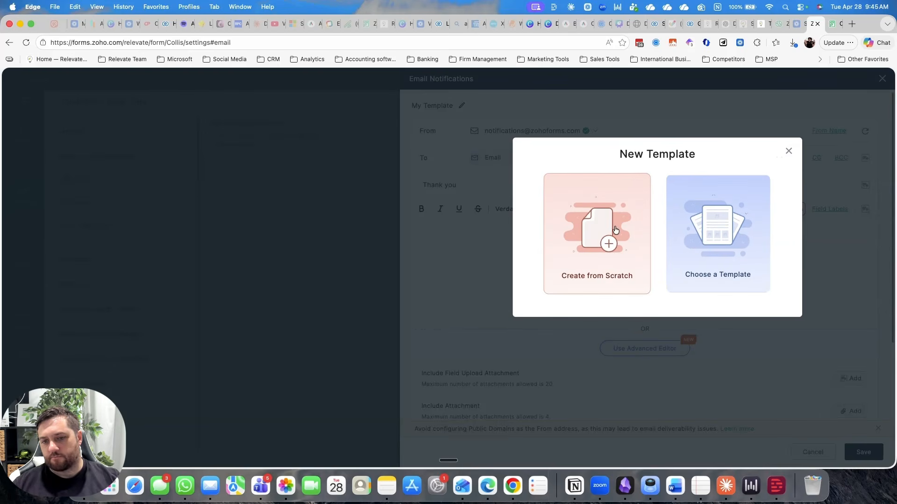
{"action": "left_click", "coordinate": [736, 242]}
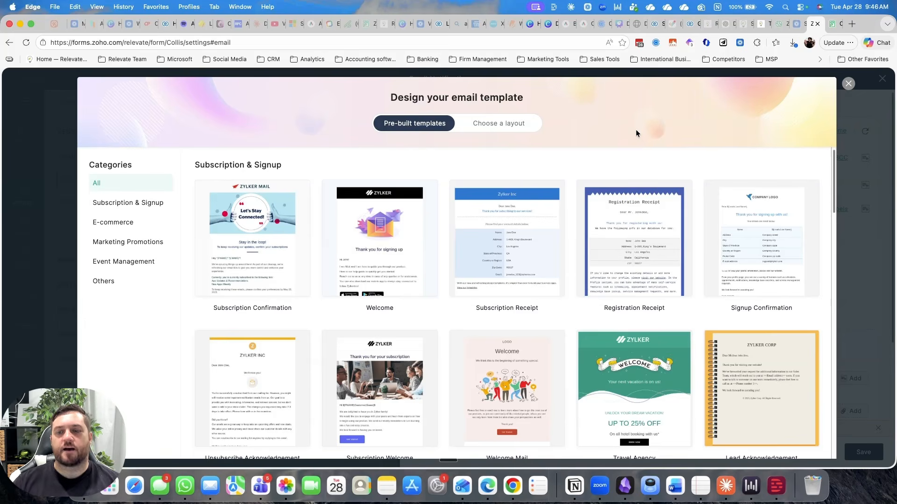
{"action": "mouse_move", "coordinate": [628, 366]}
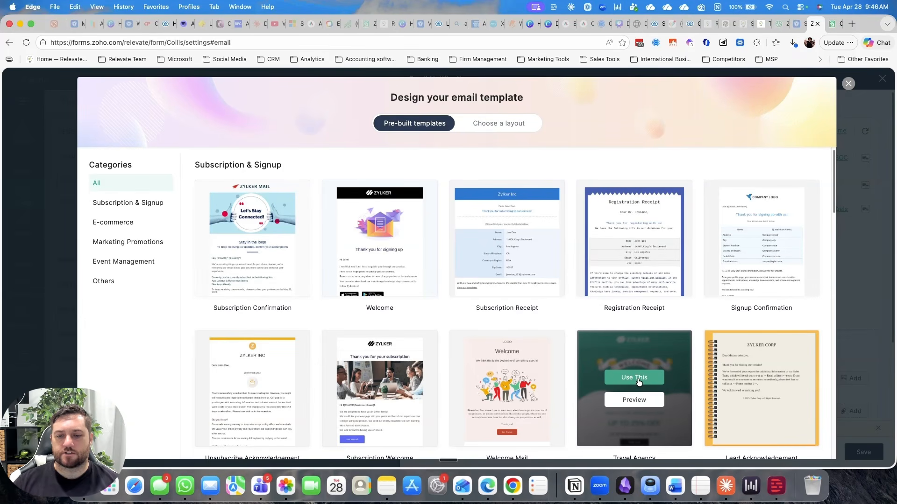
{"action": "left_click", "coordinate": [638, 379]}
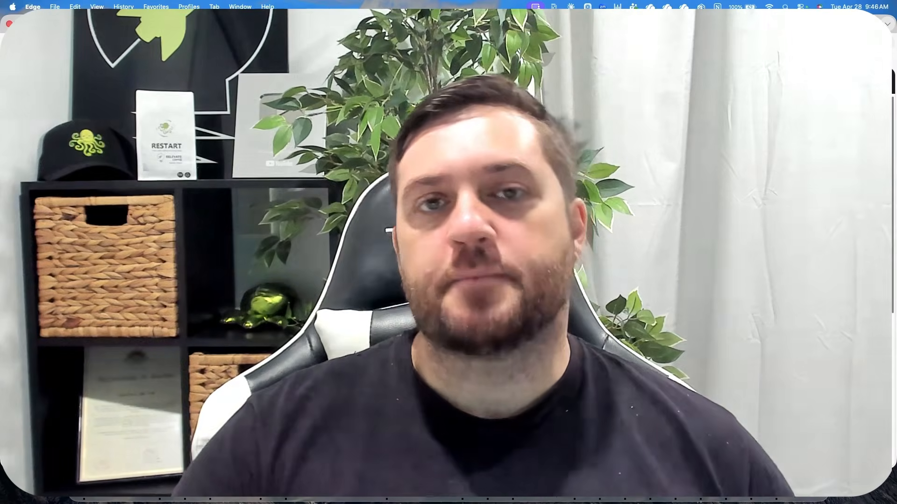